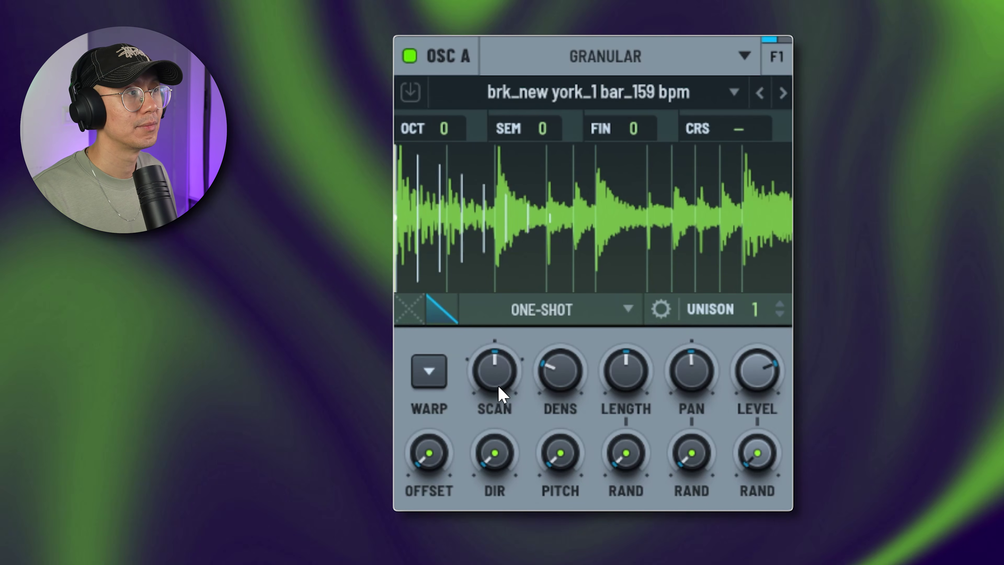
# Try a scan rate of -200 % on oscillator A and reset the knob to its default
pyautogui.moveTo(499, 370); pyautogui.dragTo(524, 562)
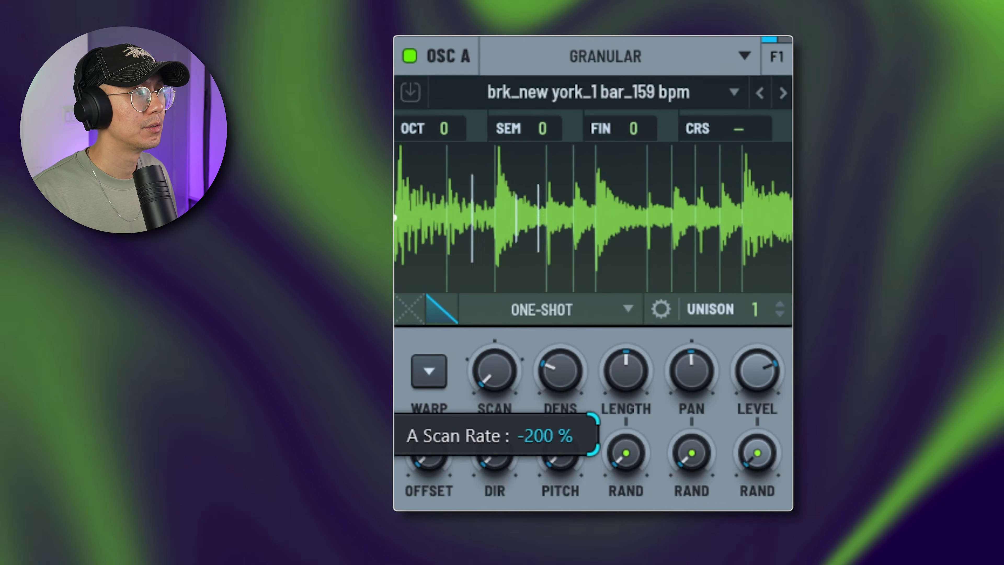
pyautogui.doubleClick(494, 356)
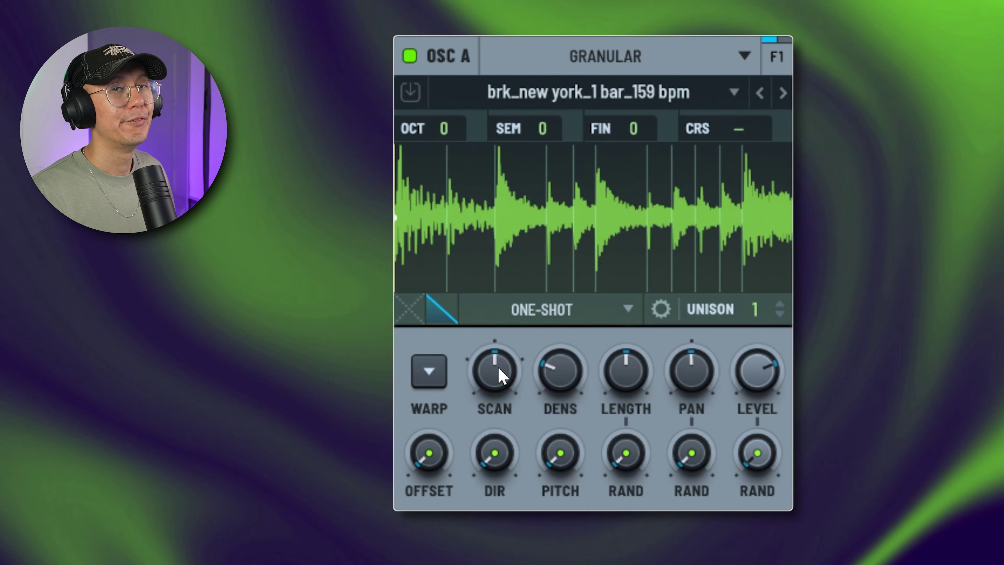
# Widen oscillator A's scan rate range to +/- 400% and raise the scan rate to 400 %
pyautogui.rightClick(499, 376)
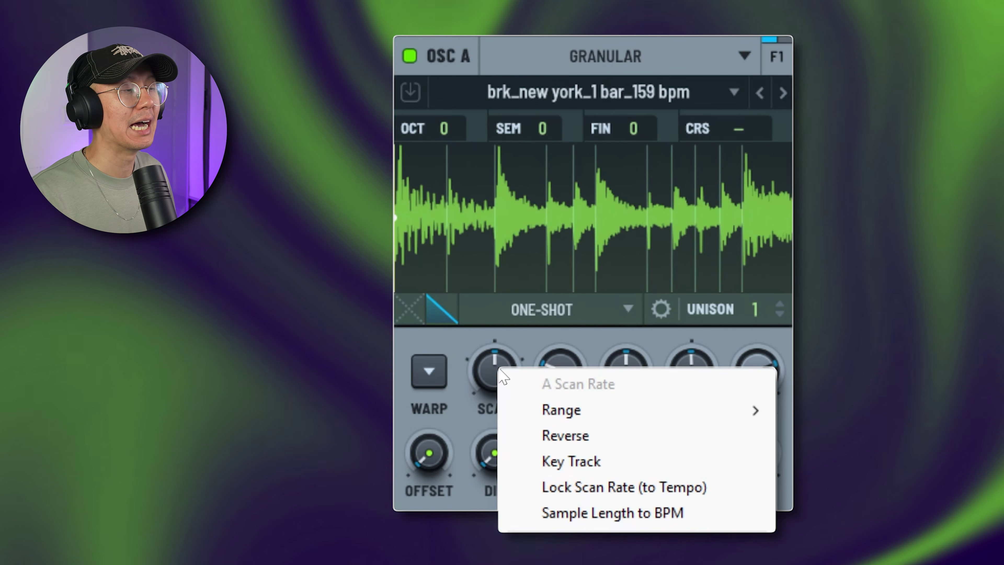
pyautogui.moveTo(587, 415)
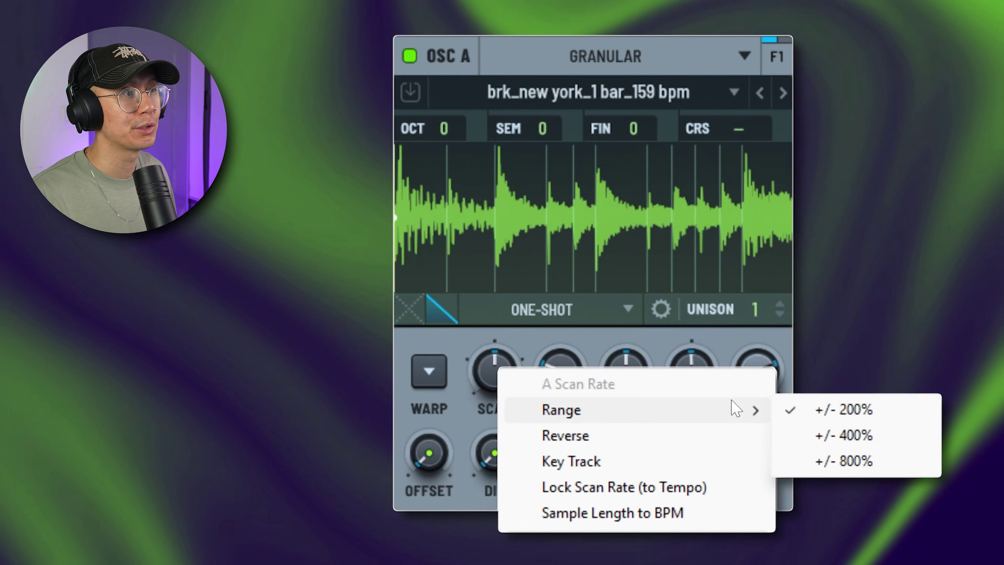
pyautogui.click(875, 441)
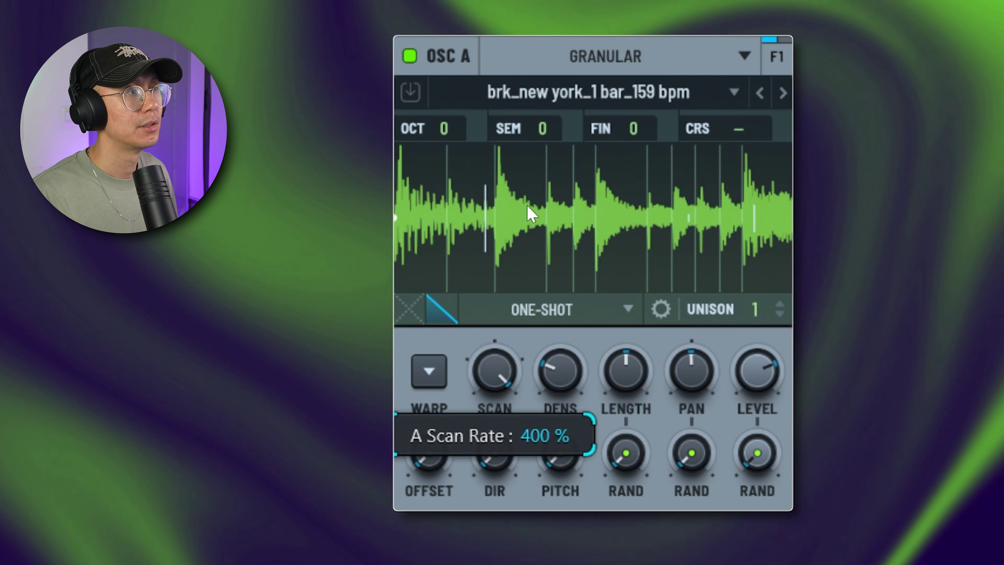
# Lock the scan rate to tempo, switch it to Sample Length to BPM and set the BPM rate to 1/4
pyautogui.rightClick(496, 374)
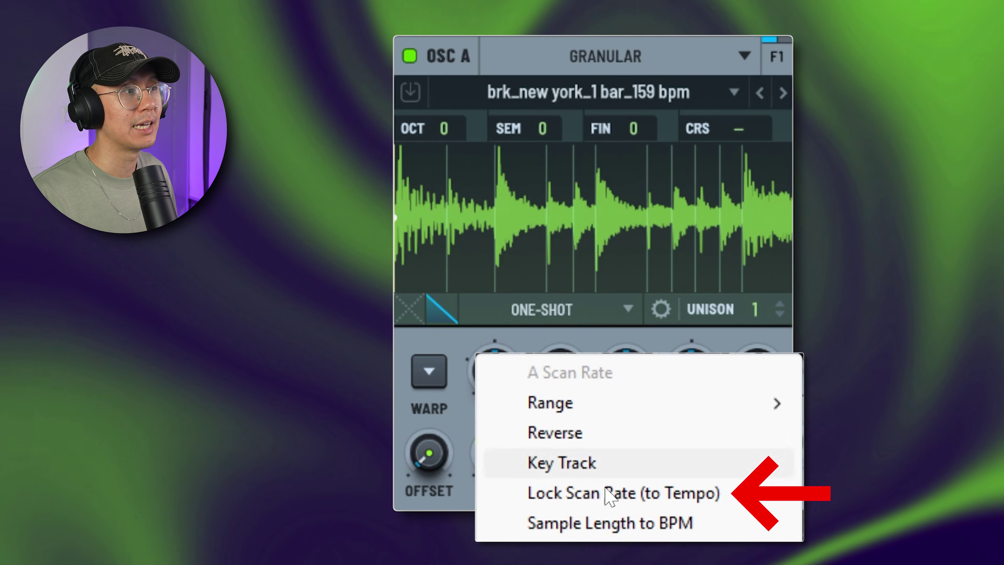
pyautogui.click(611, 494)
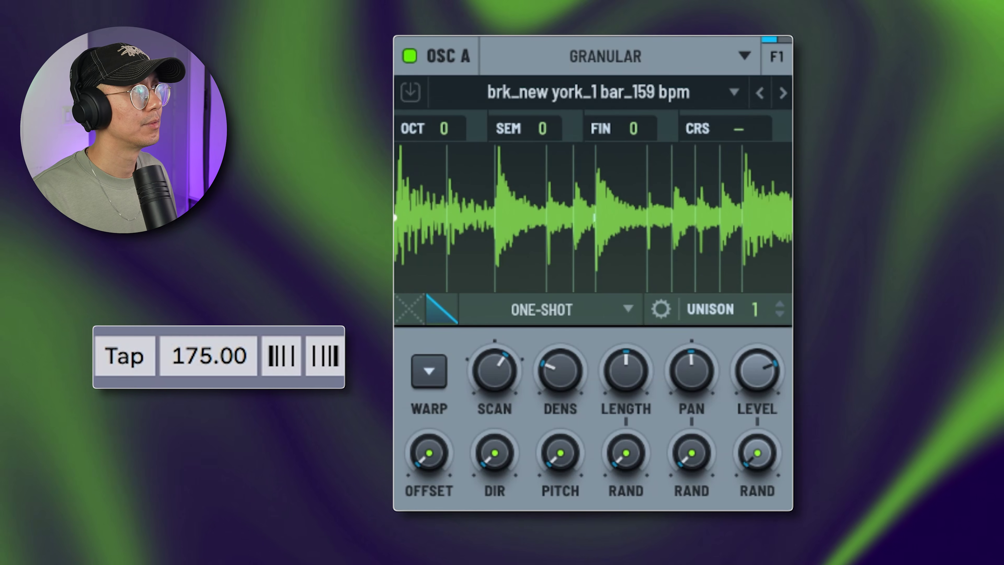
pyautogui.rightClick(479, 361)
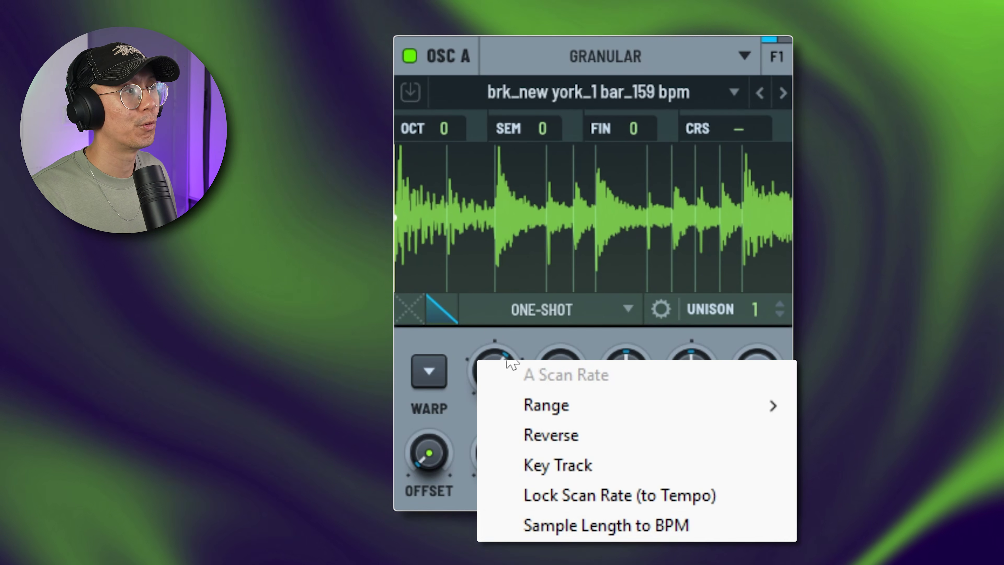
pyautogui.click(637, 526)
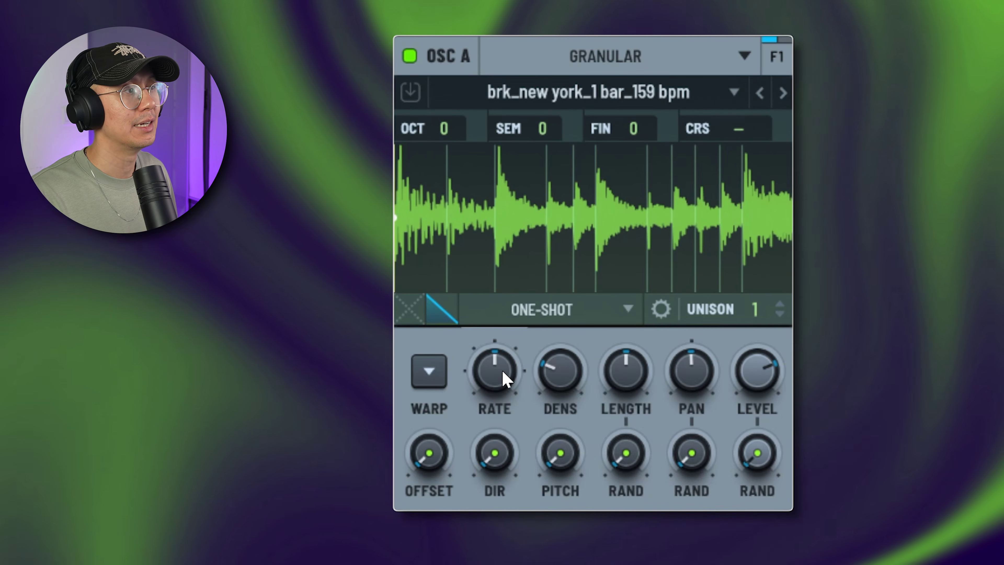
pyautogui.click(502, 372)
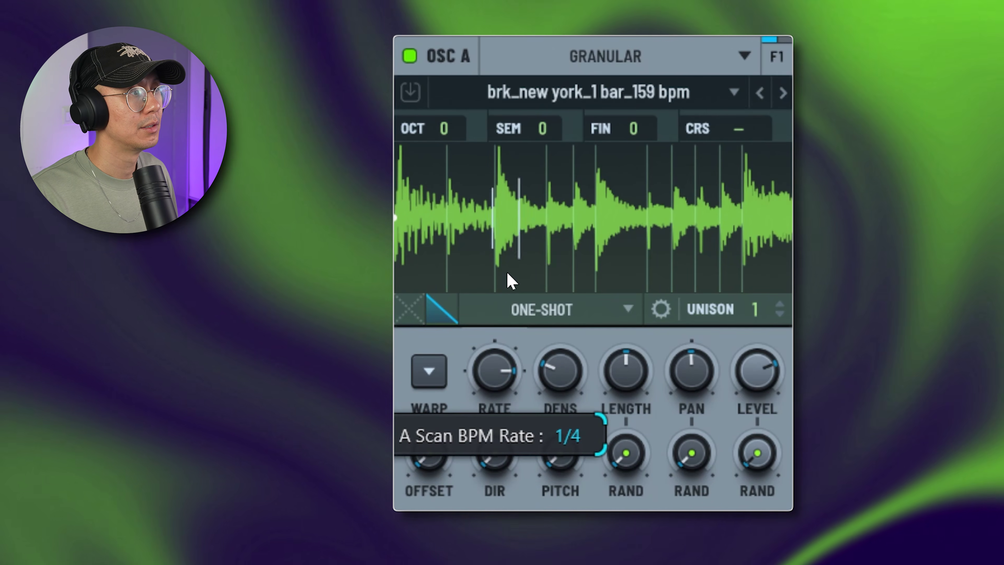
# Switch the BPM rate control back to the regular scan rate and lower it to its centre position
pyautogui.rightClick(498, 370)
pyautogui.click(514, 391)
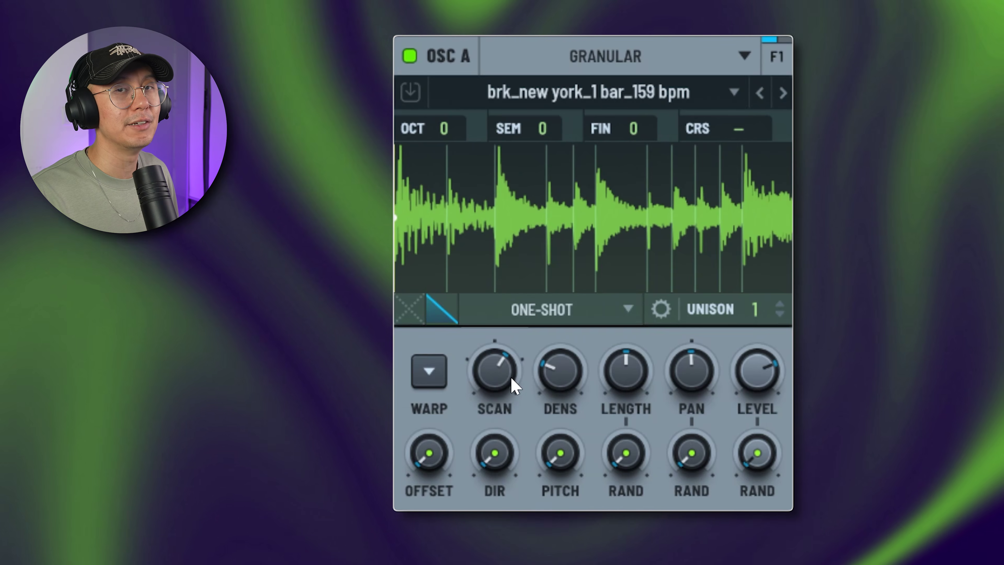
pyautogui.moveTo(509, 367); pyautogui.dragTo(513, 406)
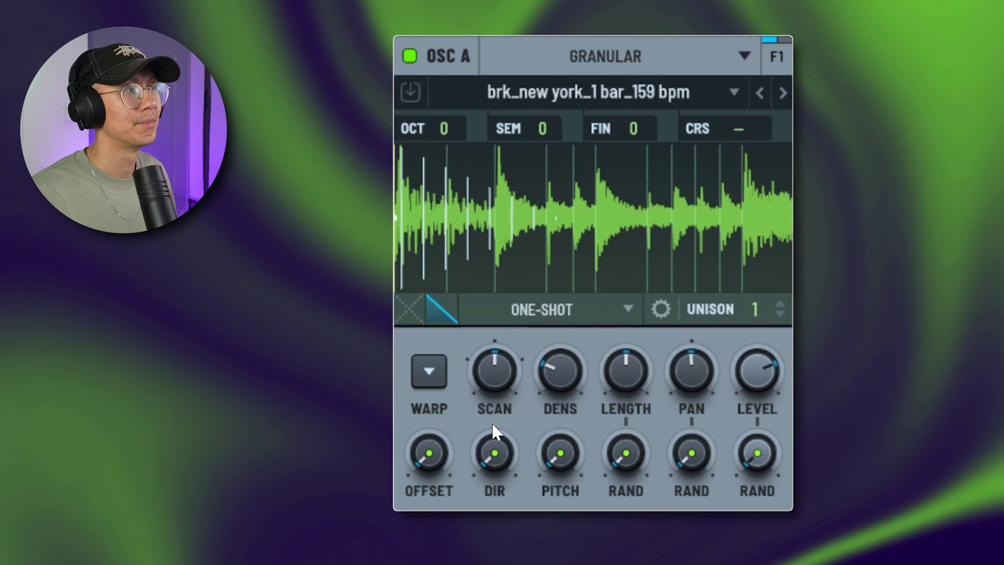
# Shorten oscillator A's grain length to 45 ms
pyautogui.moveTo(631, 384)
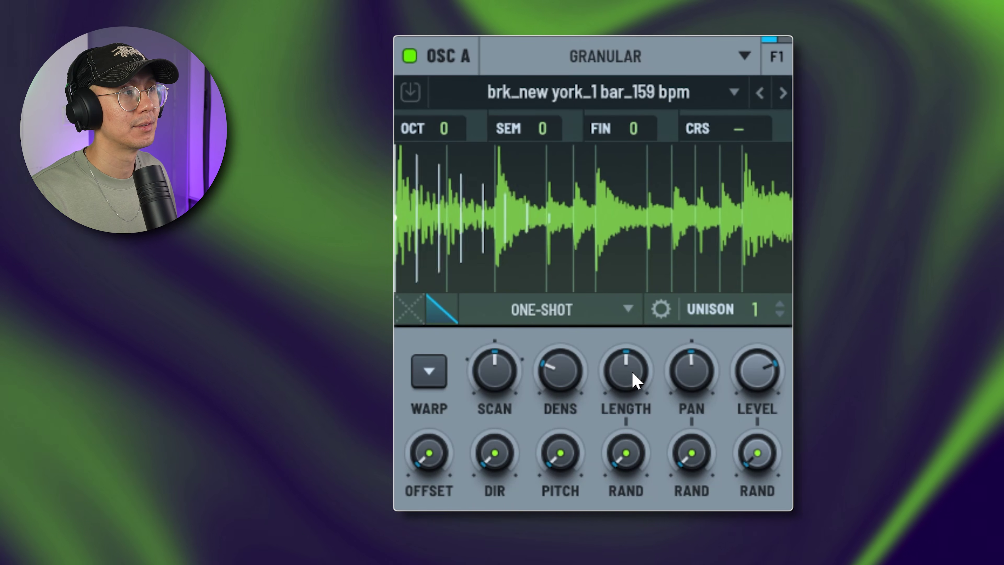
pyautogui.scroll(-3, 632, 372)
pyautogui.moveTo(632, 368); pyautogui.dragTo(637, 419)
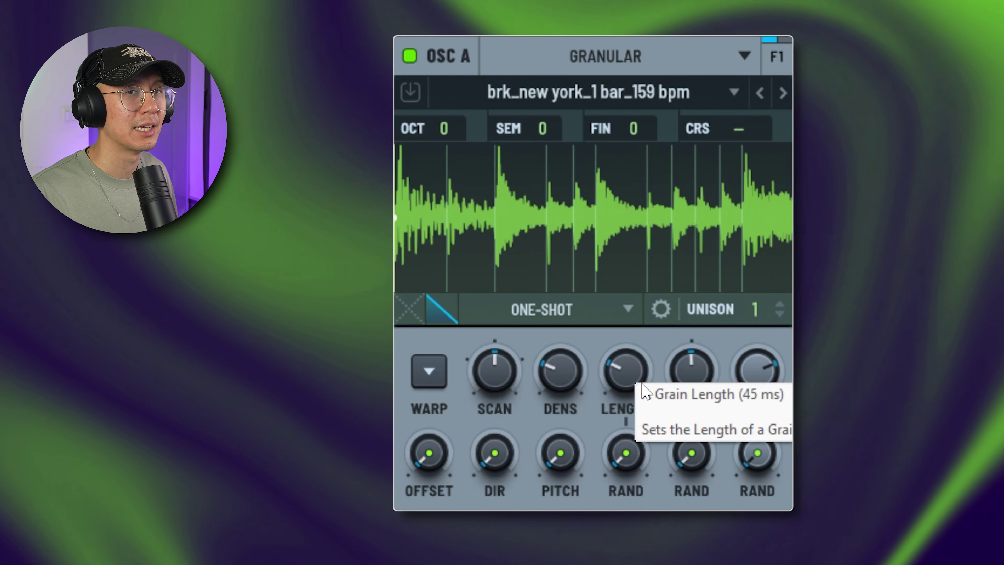
# Switch the grain length to BPM Sync, adjust its note value to 1/2 and apply triplet timing
pyautogui.rightClick(611, 370)
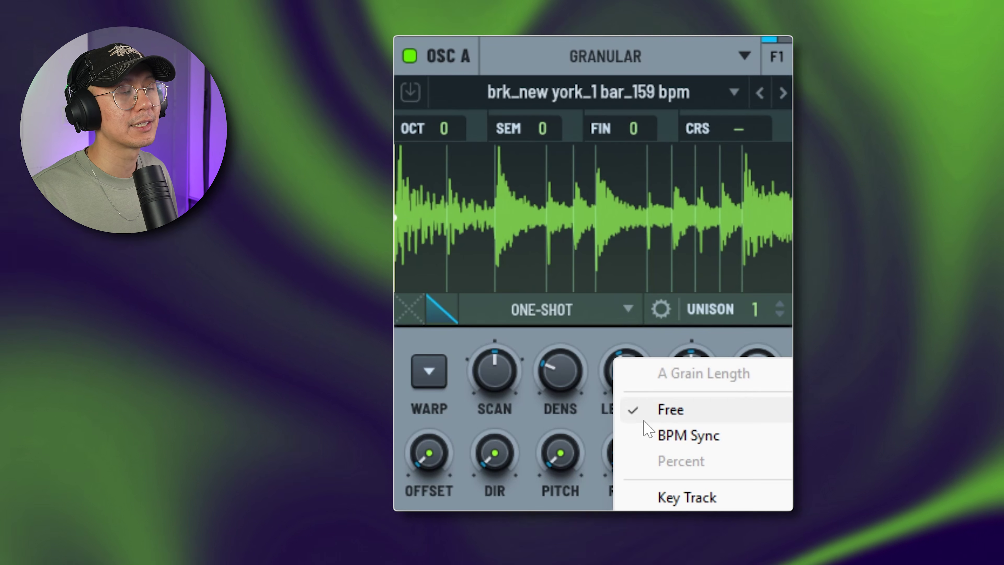
pyautogui.click(735, 446)
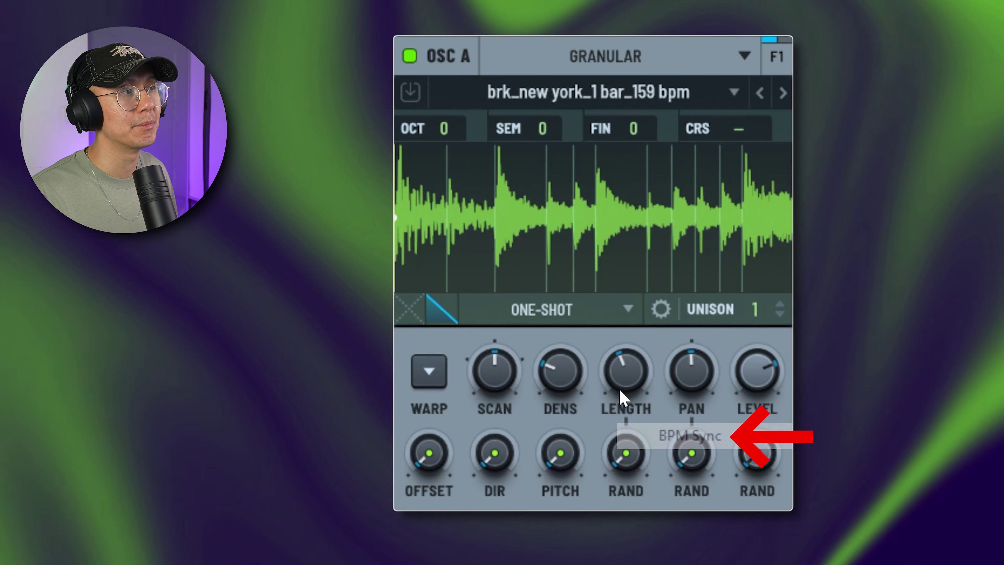
pyautogui.moveTo(621, 385)
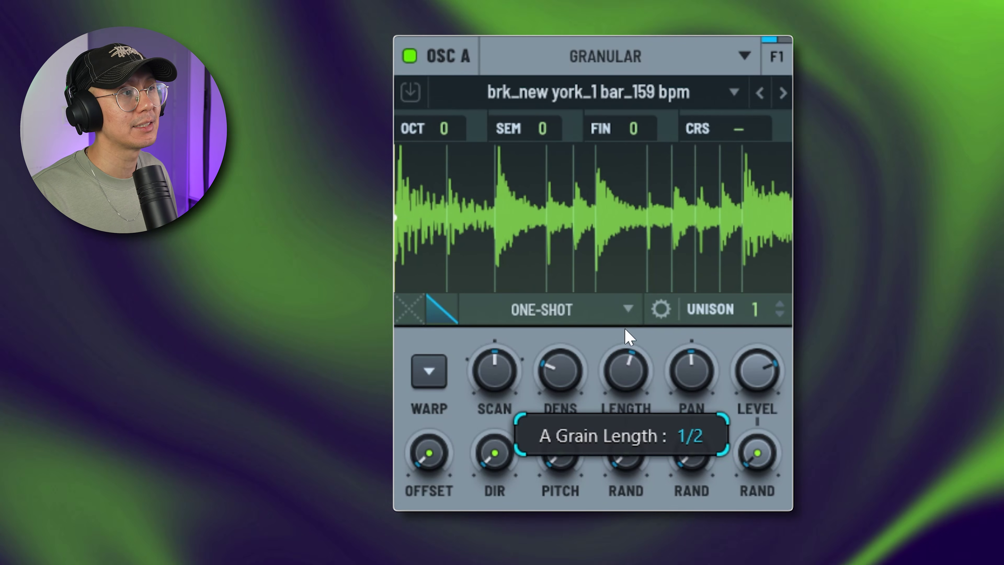
pyautogui.moveTo(668, 499); pyautogui.dragTo(666, 441)
pyautogui.moveTo(664, 398); pyautogui.dragTo(666, 364)
pyautogui.rightClick(666, 363)
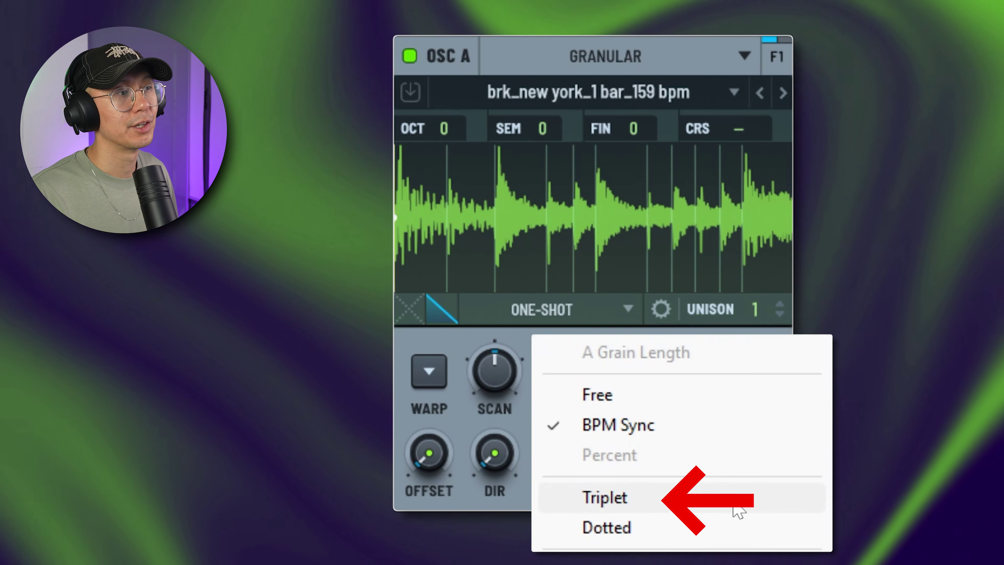
pyautogui.click(728, 503)
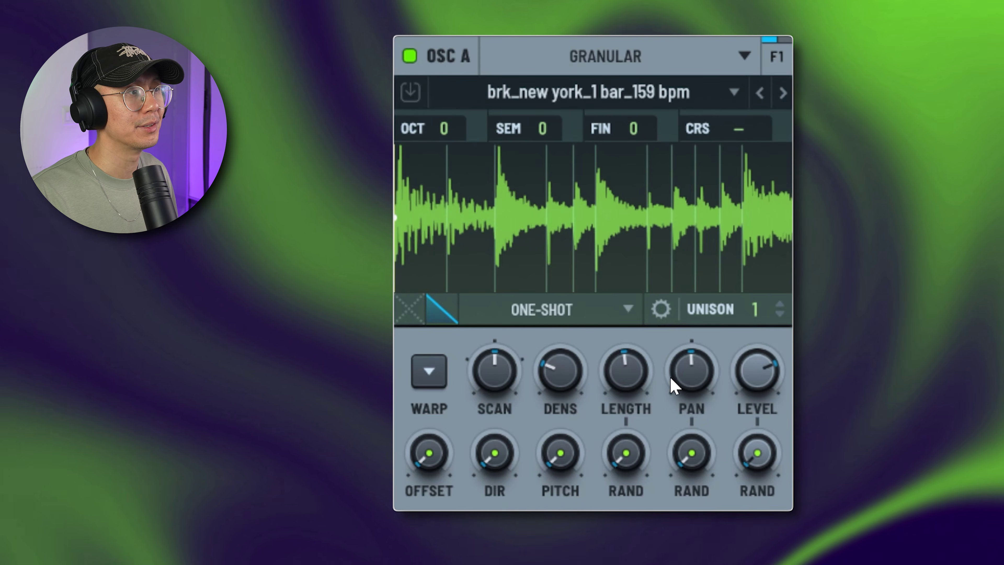
# Sweep the grain density of oscillator A, raising it to about 18 grains and lowering it again
pyautogui.moveTo(566, 374)
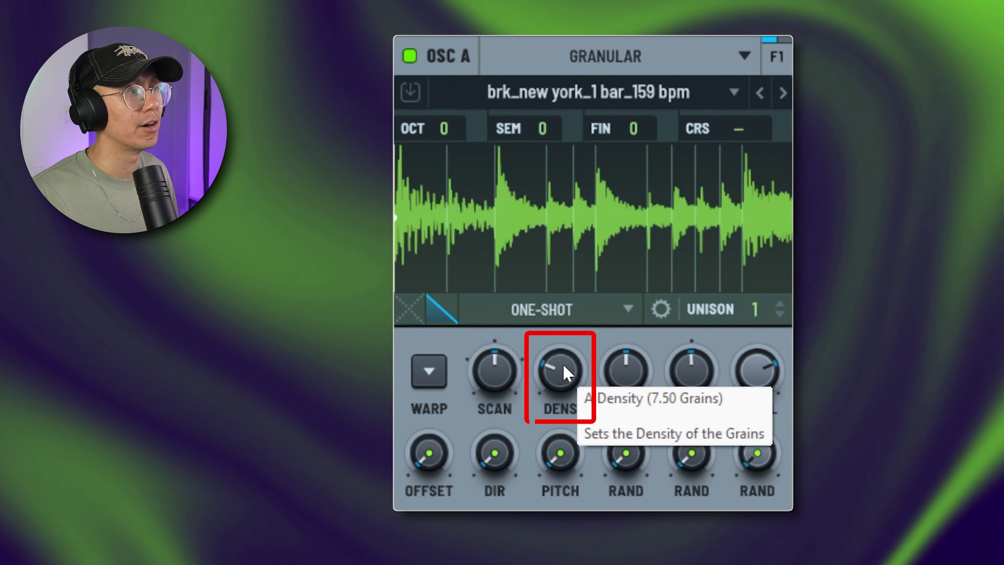
pyautogui.moveTo(566, 373); pyautogui.dragTo(575, 419)
pyautogui.moveTo(573, 367); pyautogui.dragTo(573, 287)
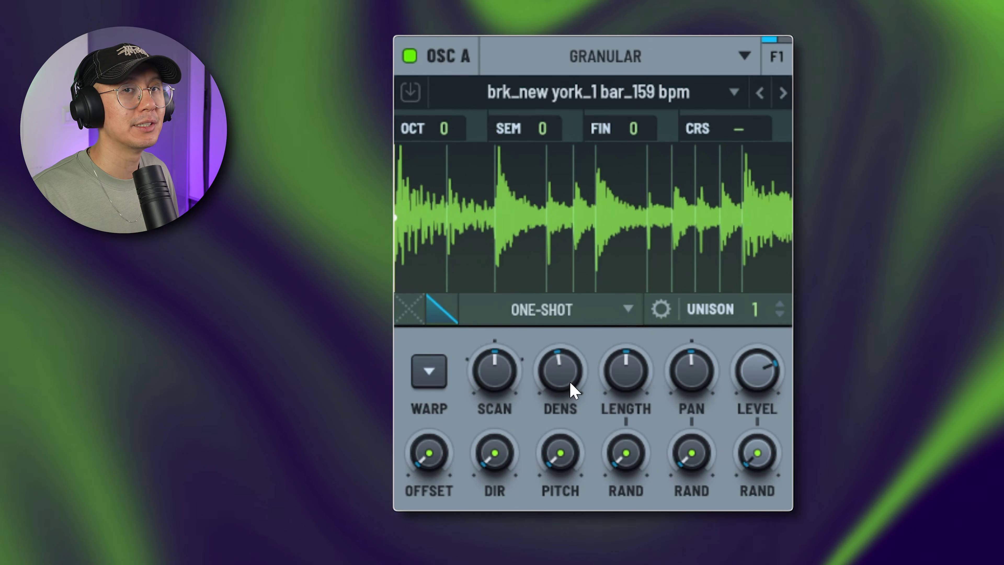
pyautogui.moveTo(573, 391)
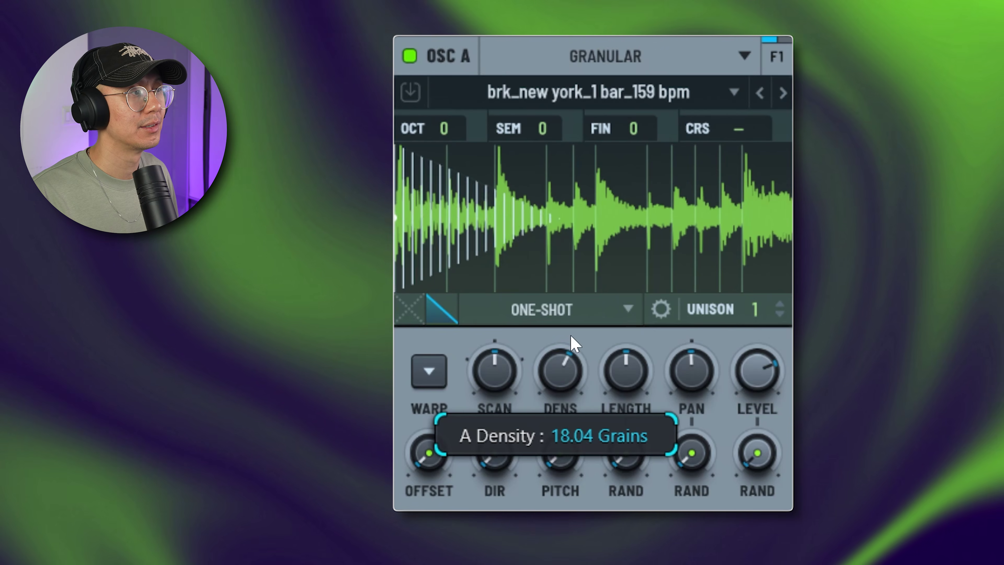
pyautogui.moveTo(573, 311); pyautogui.dragTo(558, 376)
# Switch the density to Free mode and raise it to 5.9 Hz
pyautogui.rightClick(558, 376)
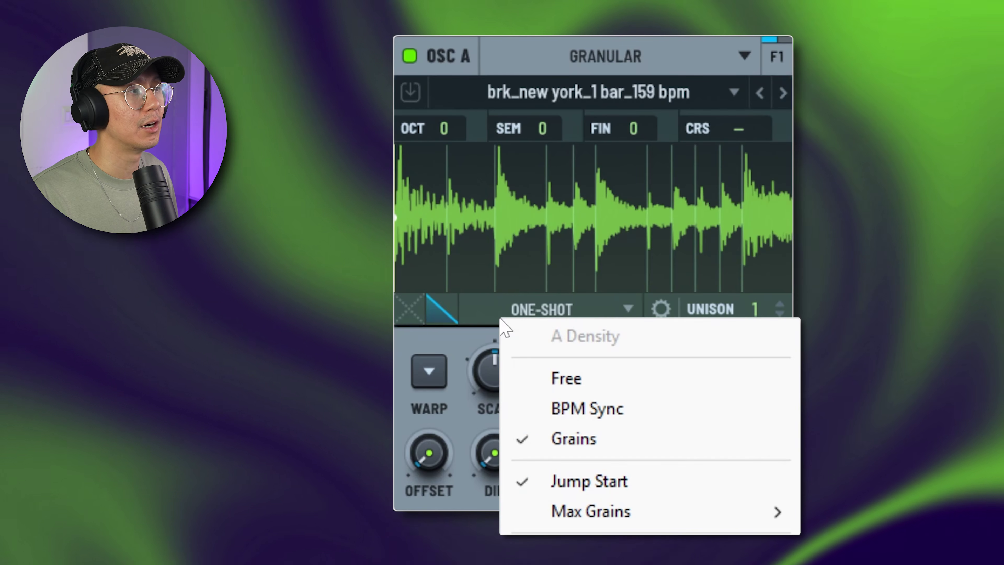
pyautogui.click(612, 378)
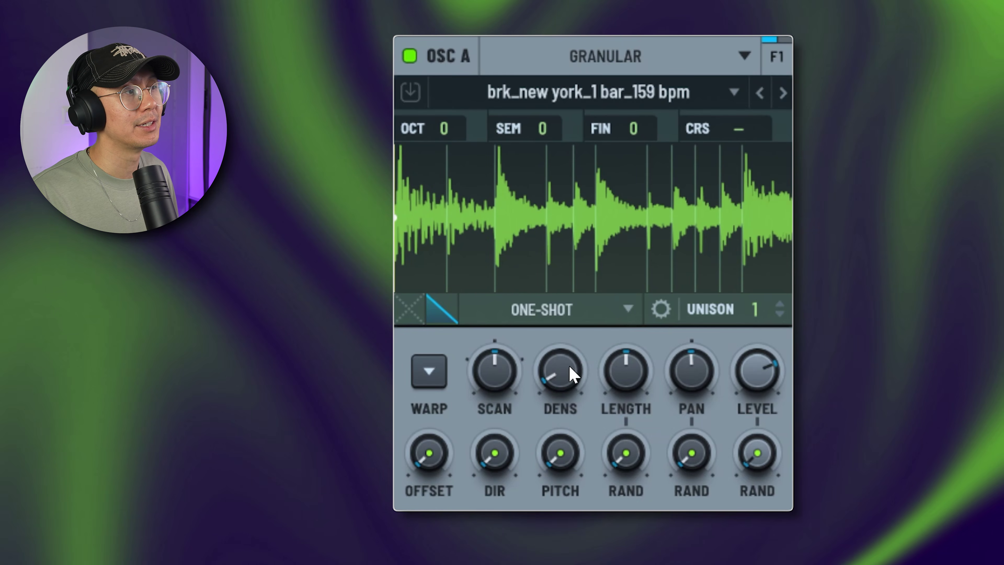
pyautogui.moveTo(571, 370)
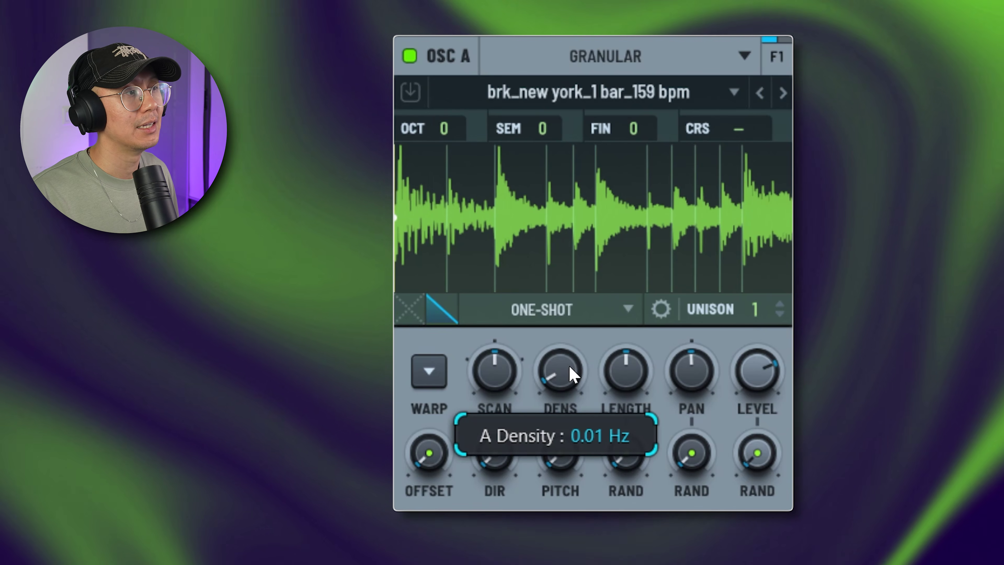
pyautogui.moveTo(571, 374); pyautogui.dragTo(582, 309)
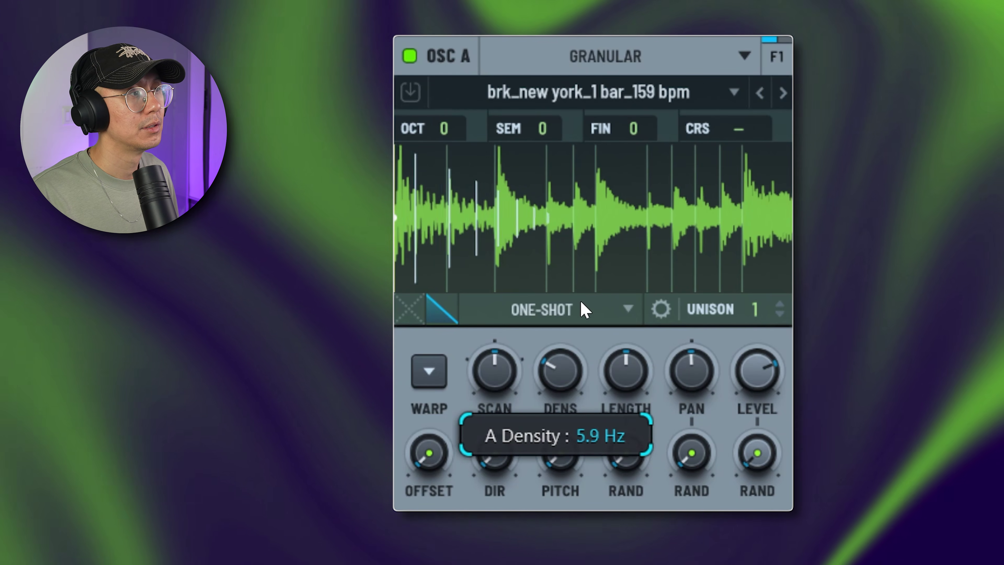
# Switch the density to BPM Sync mode and raise its rate
pyautogui.rightClick(561, 369)
pyautogui.click(604, 420)
pyautogui.moveTo(560, 372); pyautogui.dragTo(577, 253)
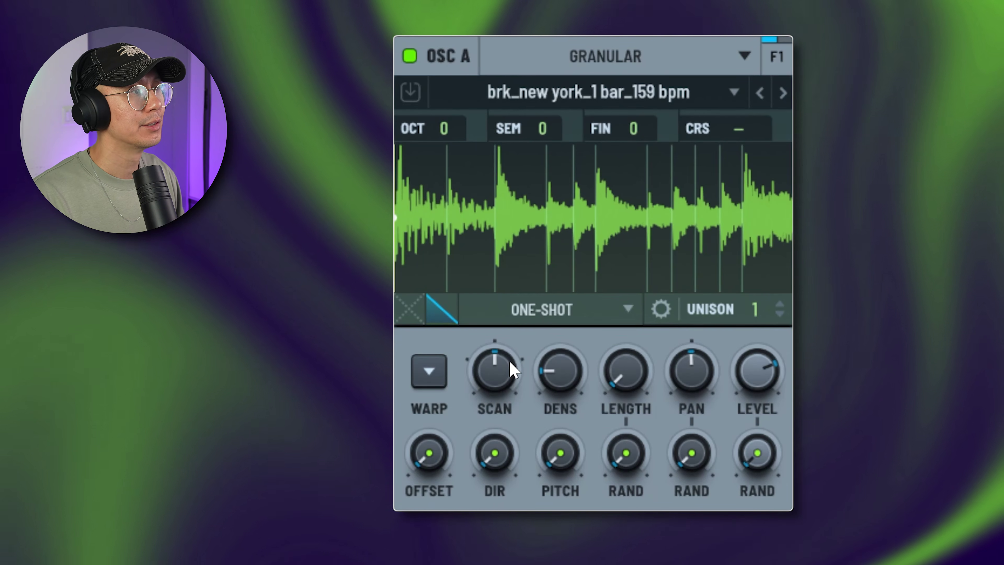
# Increase oscillator A's grain length and set the density to about 3.24 grains
pyautogui.moveTo(561, 381)
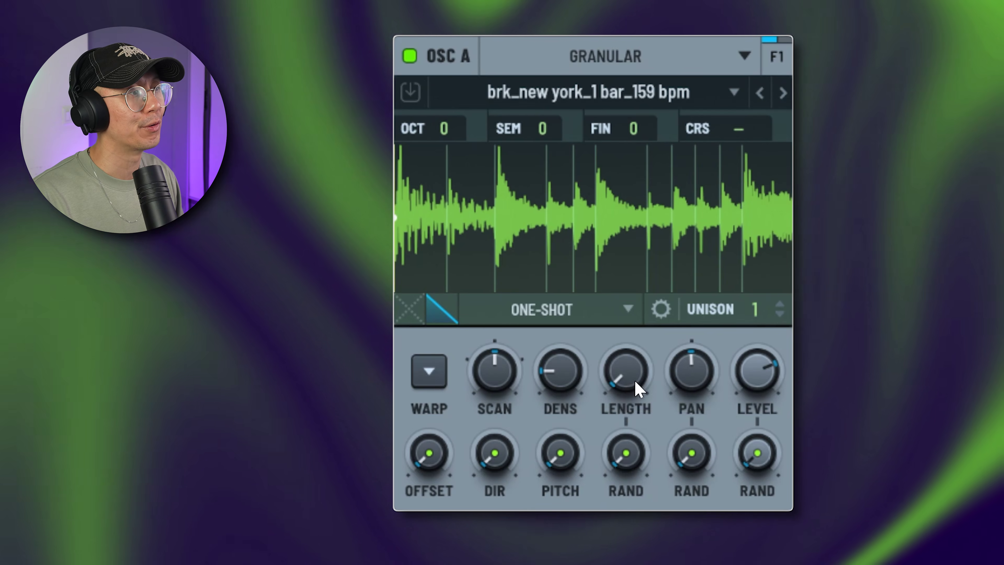
pyautogui.moveTo(639, 386); pyautogui.dragTo(640, 184)
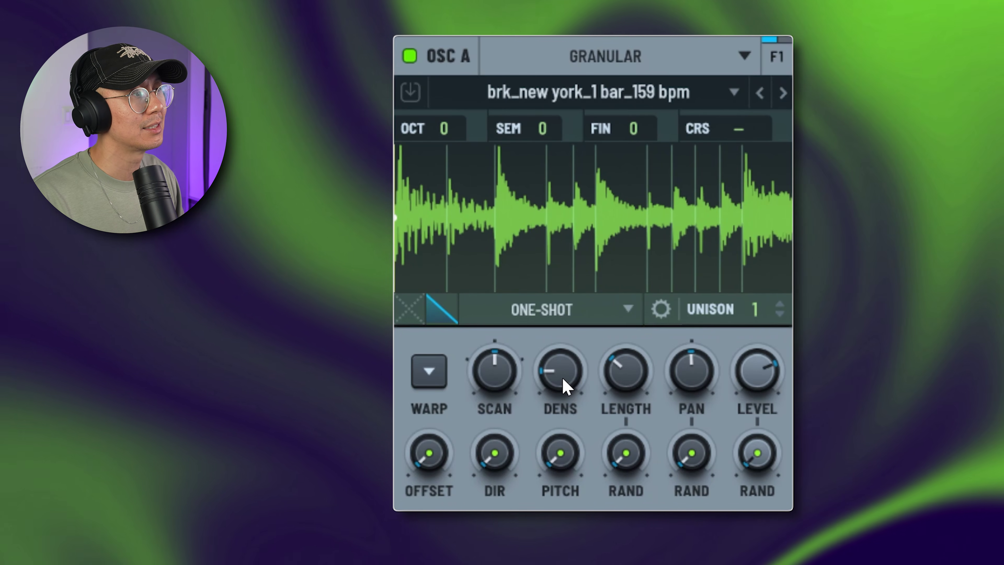
pyautogui.moveTo(565, 386); pyautogui.dragTo(601, 416)
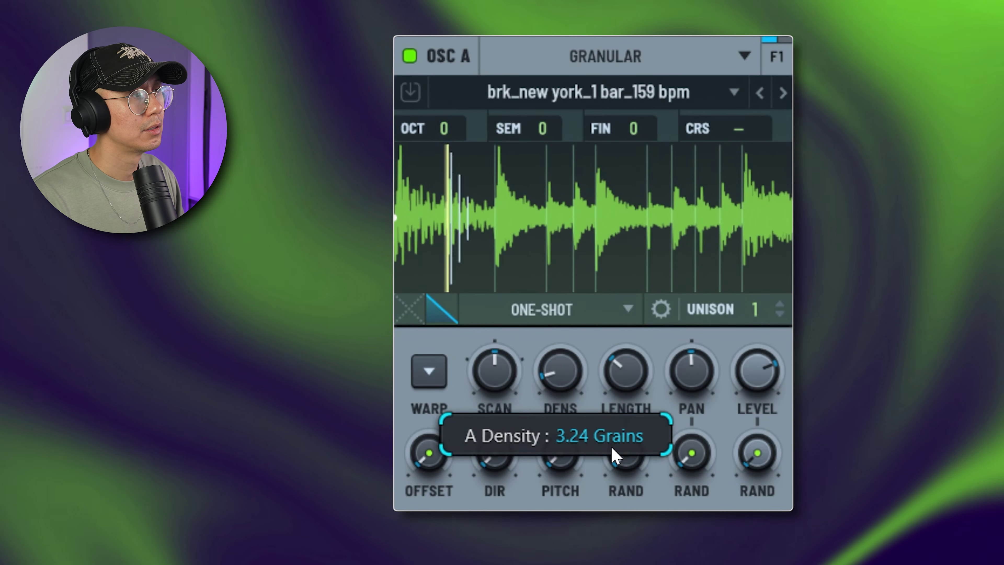
pyautogui.moveTo(614, 455); pyautogui.dragTo(594, 449)
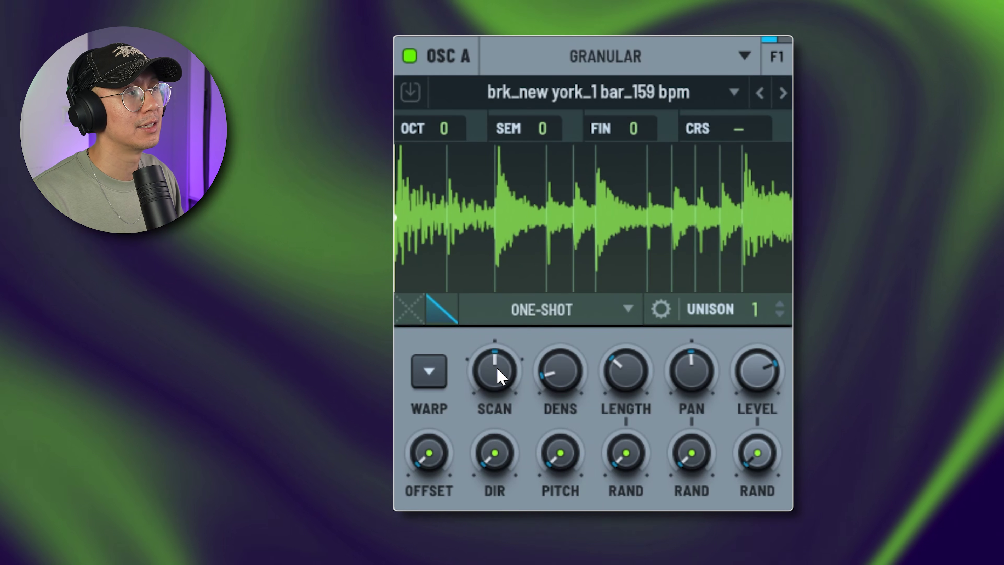
# Raise the scan rate of oscillator A and readjust its grain density
pyautogui.moveTo(507, 382)
pyautogui.mouseDown()
pyautogui.moveTo(519, 309)
pyautogui.moveTo(540, 368)
pyautogui.moveTo(531, 356)
pyautogui.moveTo(499, 373)
pyautogui.moveTo(505, 381)
pyautogui.mouseUp()
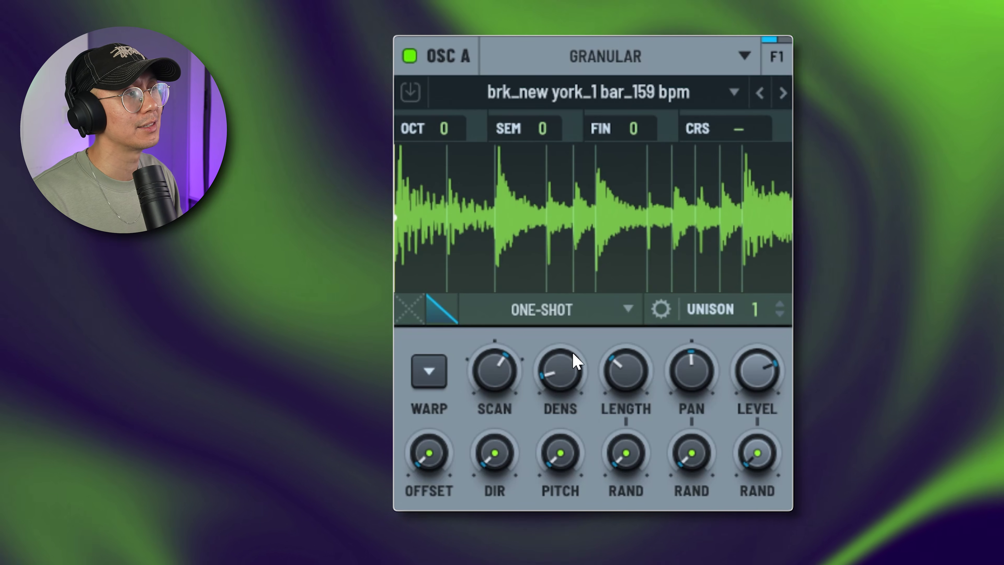
pyautogui.moveTo(578, 369); pyautogui.dragTo(649, 426)
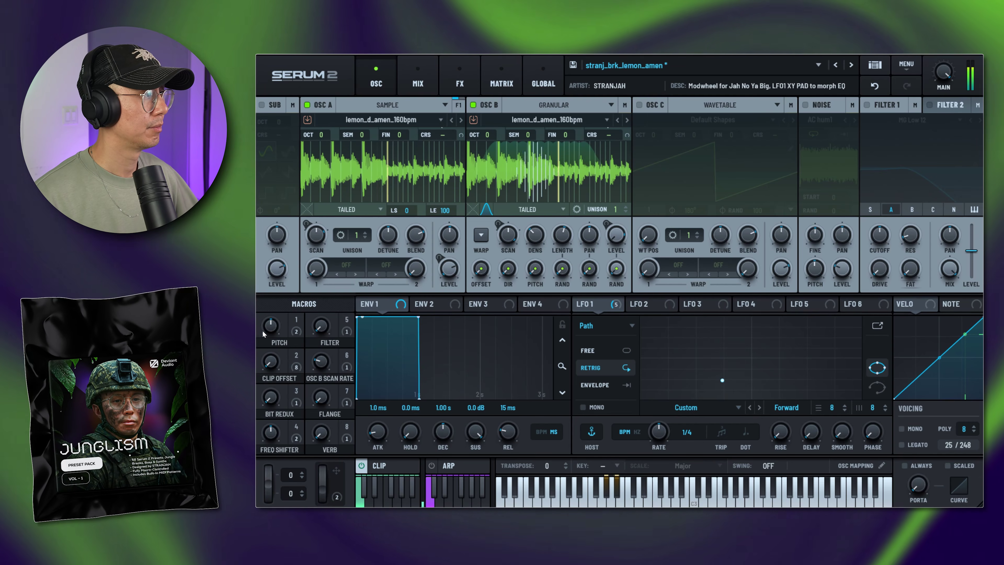
# Raise the Filter, Fred Shifter and Flange macros in the stranj_brk_lemon_amen preset
pyautogui.moveTo(311, 333); pyautogui.dragTo(329, 251)
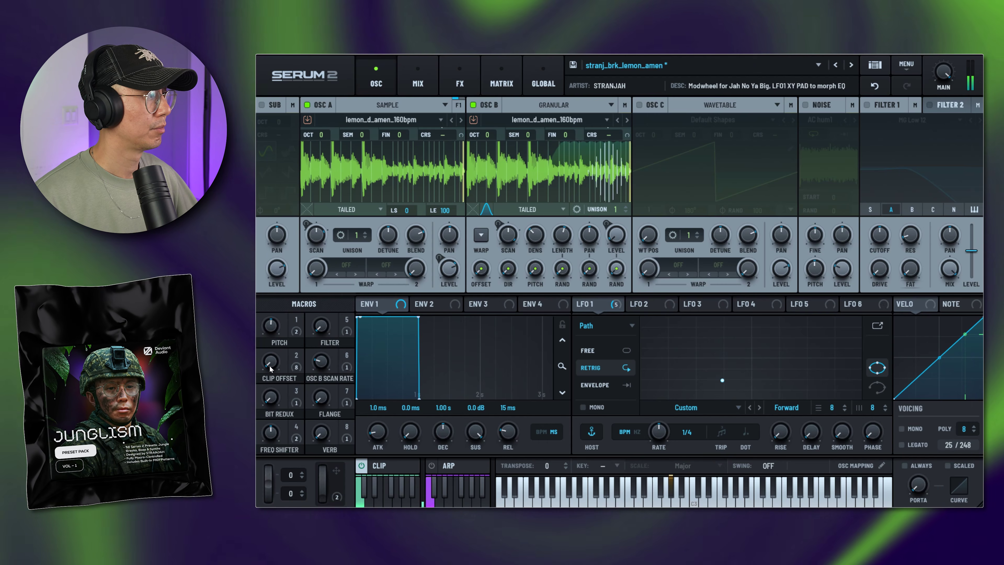
pyautogui.moveTo(274, 434); pyautogui.dragTo(276, 306)
pyautogui.moveTo(321, 396); pyautogui.dragTo(343, 302)
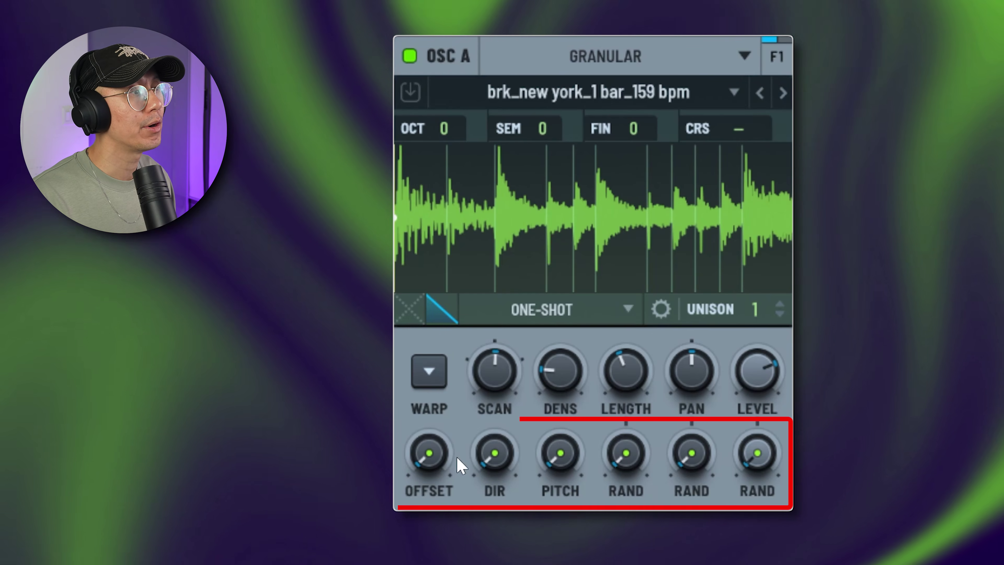
# Try raising the per-grain random pitch of oscillator A
pyautogui.moveTo(540, 478)
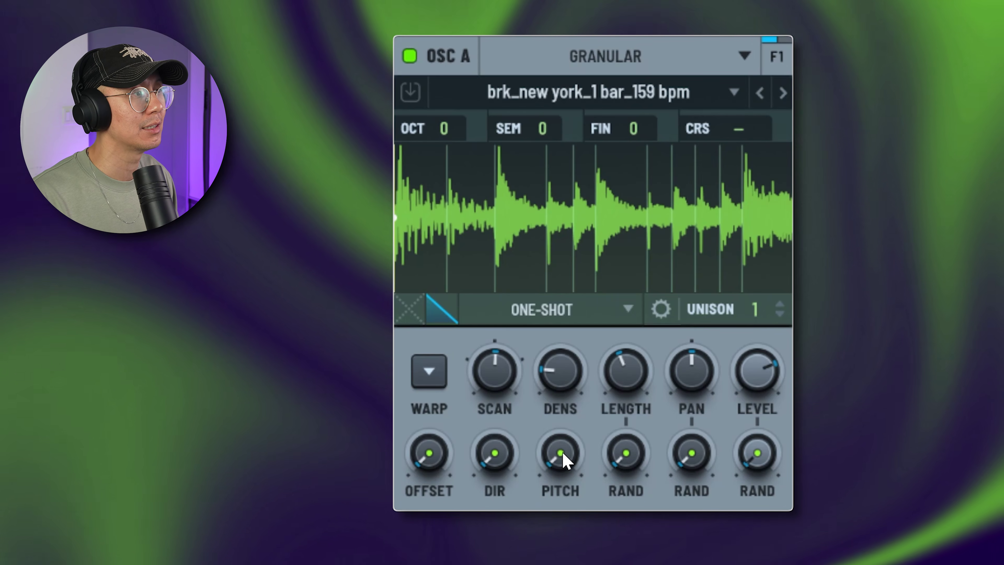
pyautogui.moveTo(564, 461); pyautogui.dragTo(574, 406)
pyautogui.moveTo(576, 331); pyautogui.dragTo(576, 192)
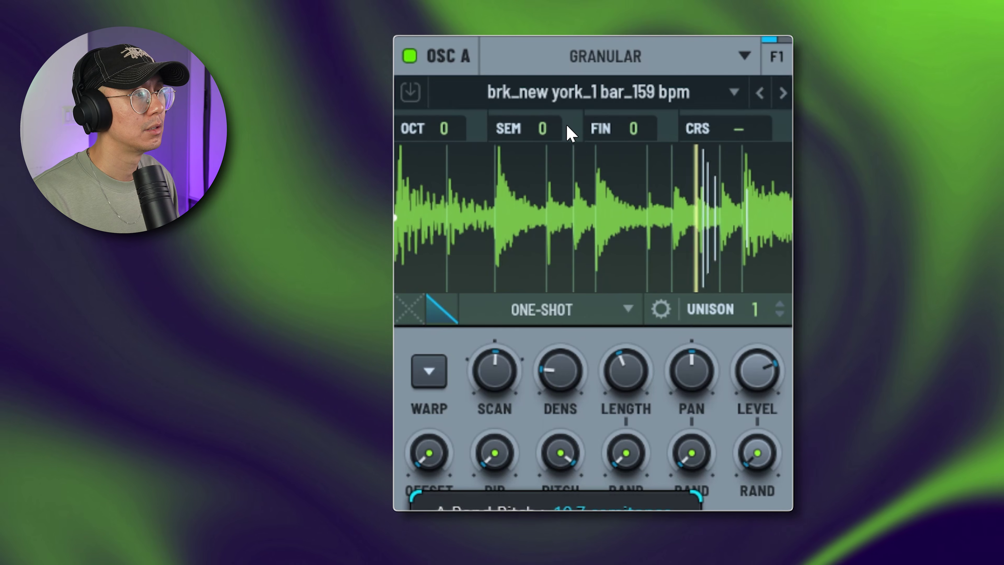
pyautogui.moveTo(568, 130); pyautogui.dragTo(569, 111)
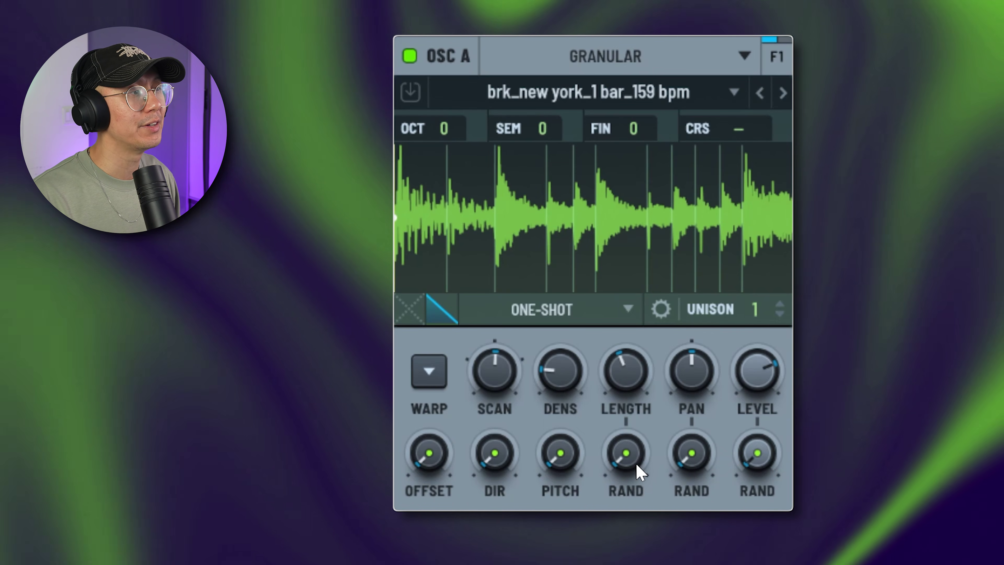
# Try out the per-grain random amounts for oscillator A's grain length, pan and level
pyautogui.moveTo(637, 467); pyautogui.dragTo(601, 82)
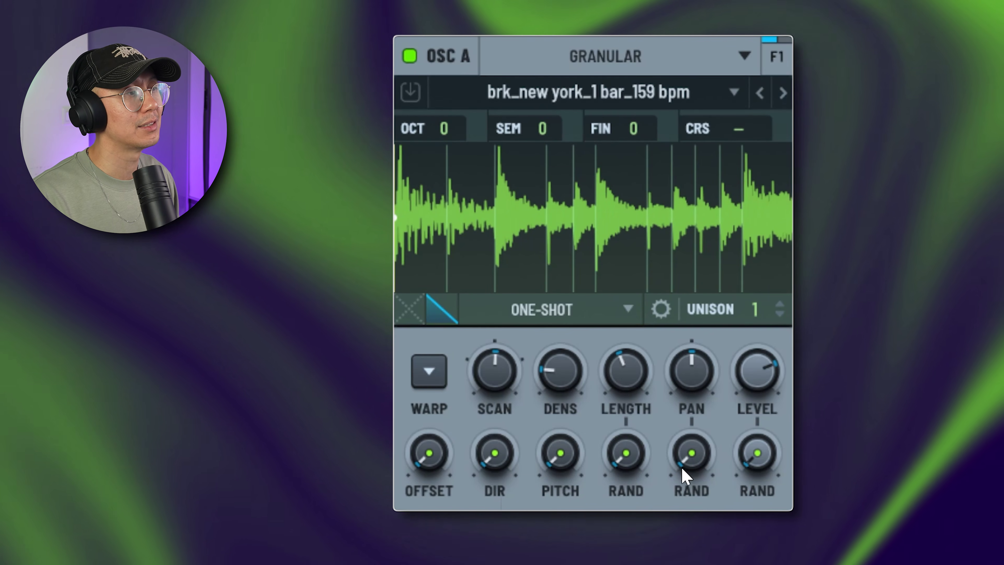
pyautogui.moveTo(693, 455); pyautogui.dragTo(708, 186)
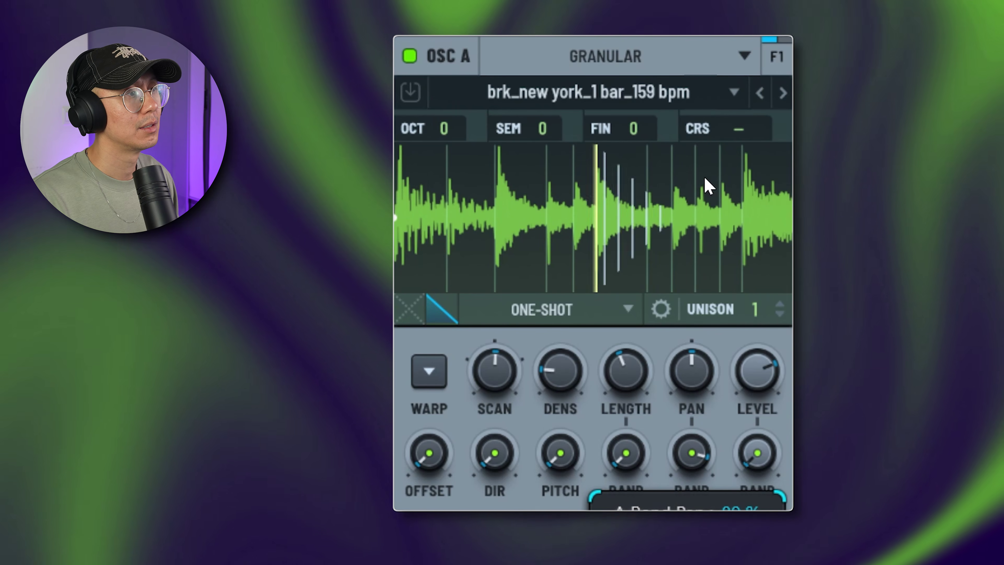
pyautogui.moveTo(677, 372); pyautogui.dragTo(772, 464)
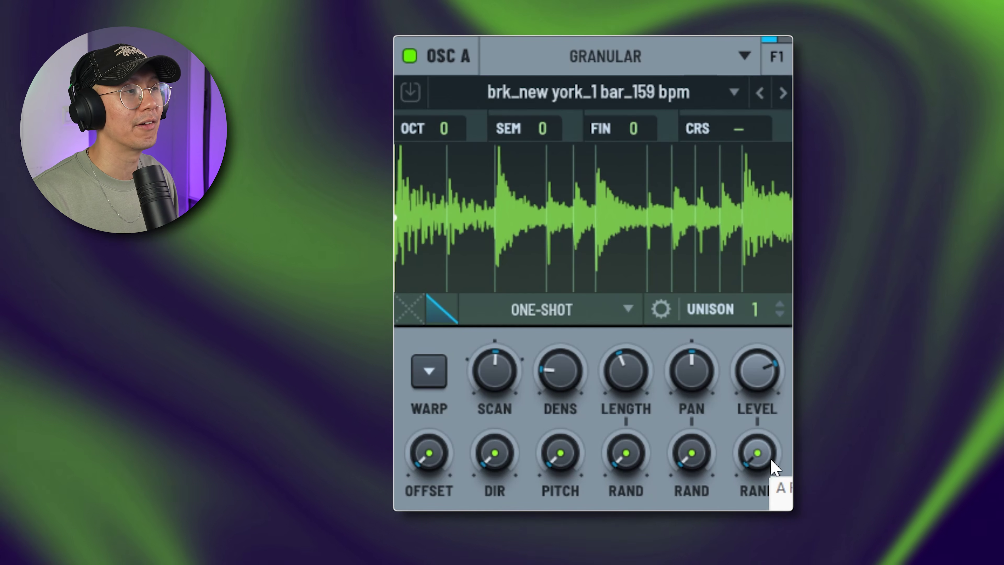
pyautogui.moveTo(773, 465); pyautogui.dragTo(507, 451)
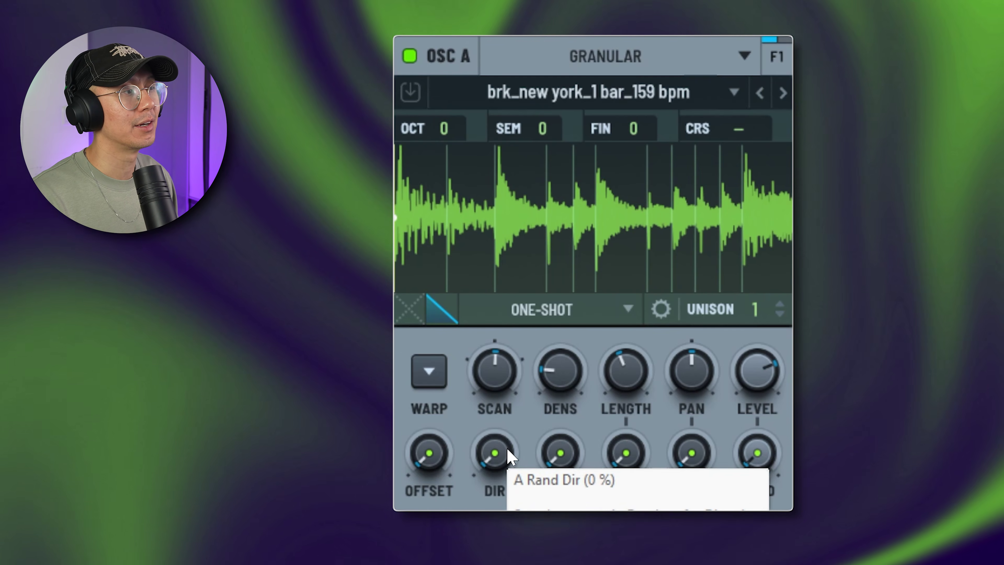
# Try oscillator A's per-grain random direction, and its random offset up to 100 %
pyautogui.moveTo(500, 468); pyautogui.dragTo(435, 446)
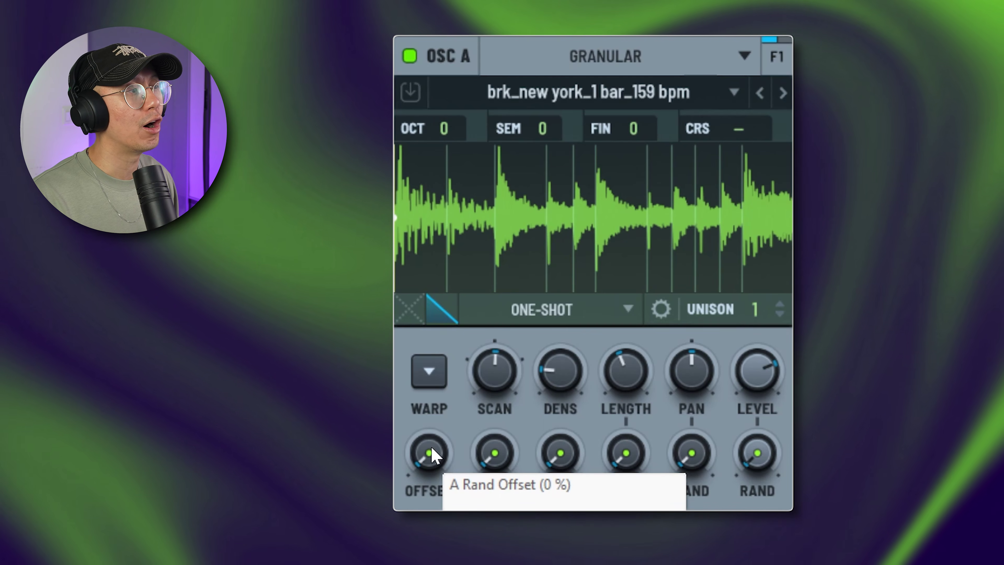
pyautogui.moveTo(430, 457); pyautogui.dragTo(424, 170)
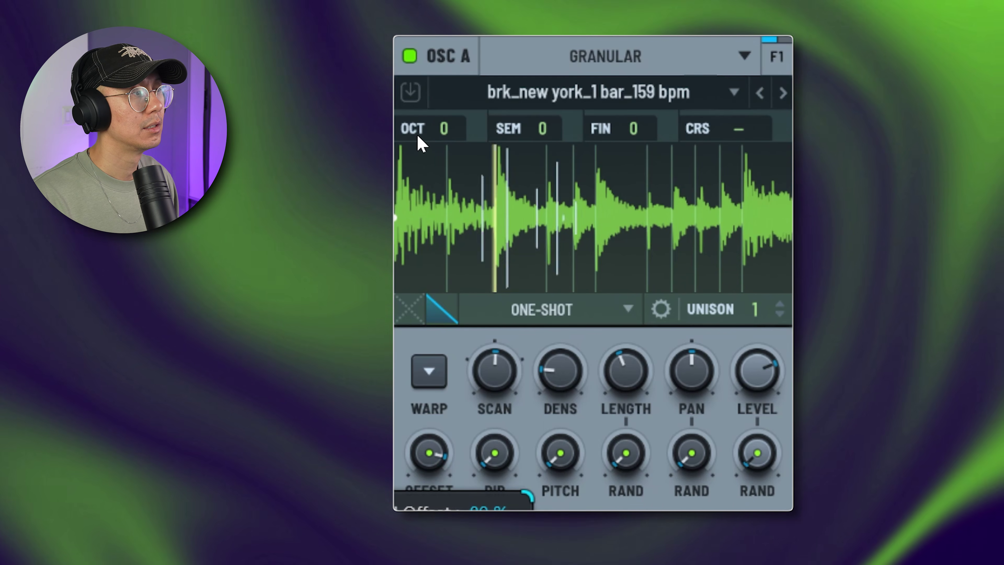
pyautogui.moveTo(416, 112); pyautogui.dragTo(415, 95)
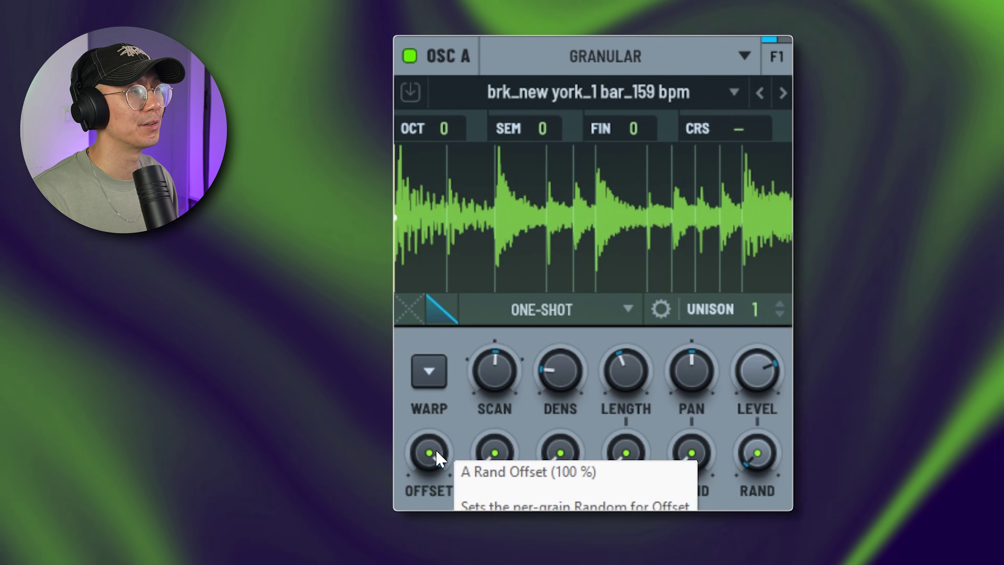
pyautogui.click(438, 459)
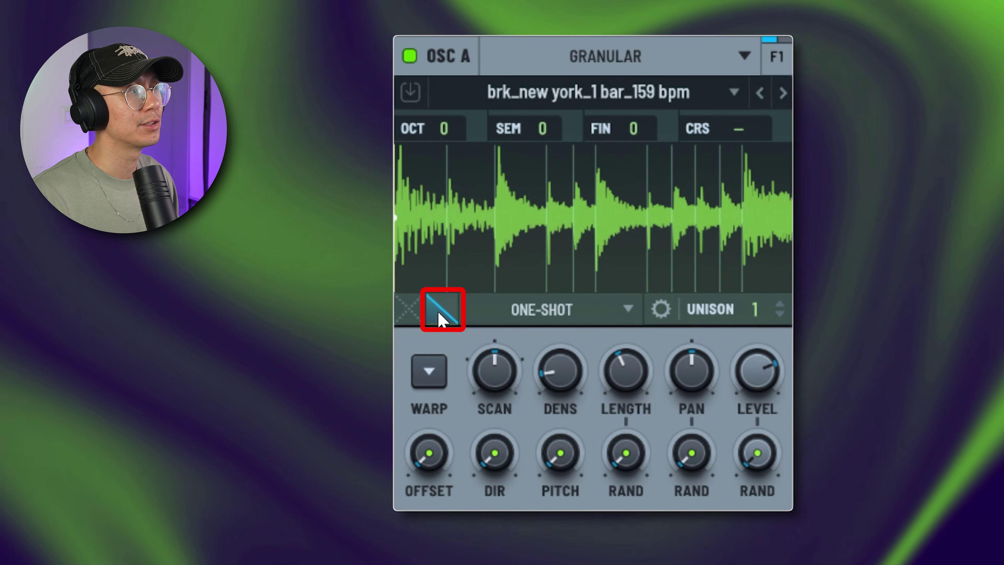
# Open oscillator A's grain window editor, choose the Welch shape and vary the window's skew
pyautogui.click(450, 321)
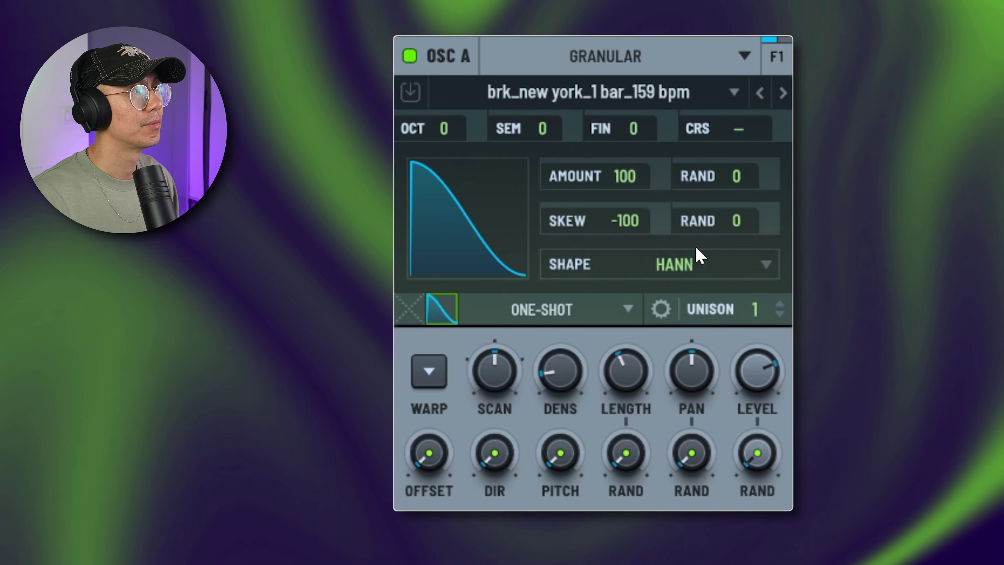
pyautogui.scroll(-2, 699, 264)
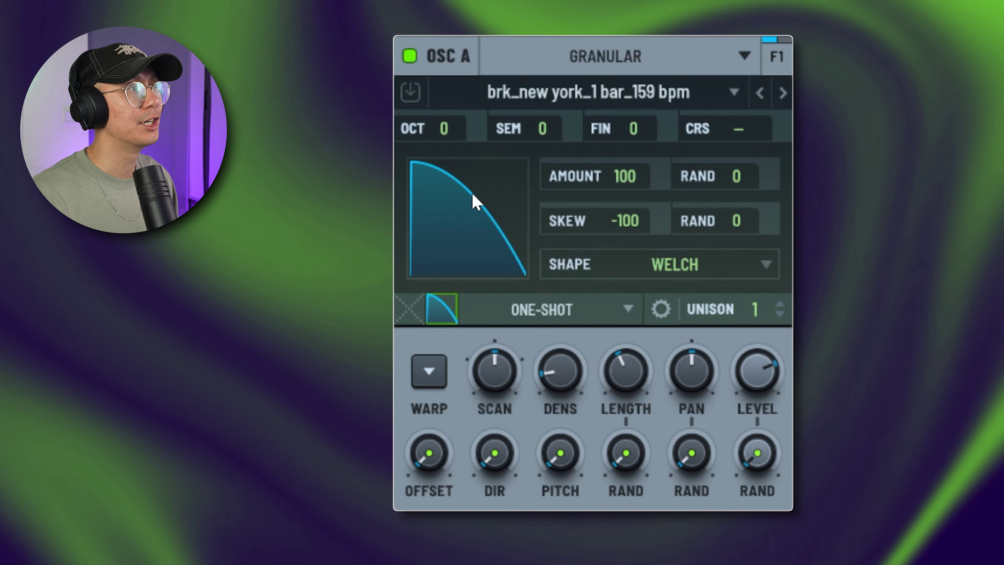
pyautogui.moveTo(422, 181); pyautogui.dragTo(497, 180)
pyautogui.moveTo(627, 221)
pyautogui.mouseDown()
pyautogui.moveTo(641, 228)
pyautogui.moveTo(634, 98)
pyautogui.moveTo(590, 387)
pyautogui.mouseUp()
pyautogui.moveTo(625, 221)
pyautogui.mouseDown()
pyautogui.moveTo(627, 130)
pyautogui.moveTo(668, 265)
pyautogui.moveTo(652, 28)
pyautogui.mouseUp()
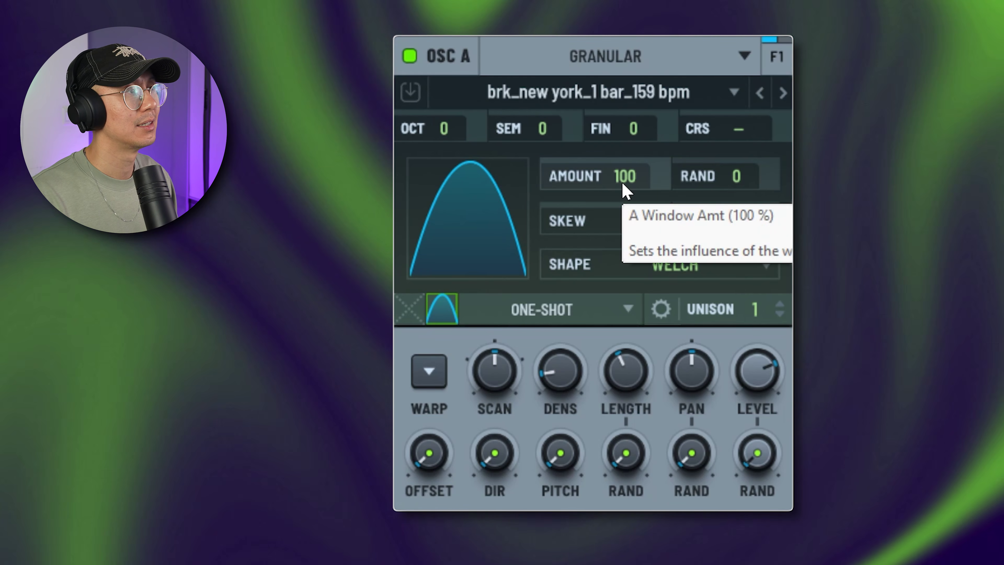
# Set the grain window's skew to -100 and its amount to 0
pyautogui.moveTo(471, 188); pyautogui.dragTo(425, 216)
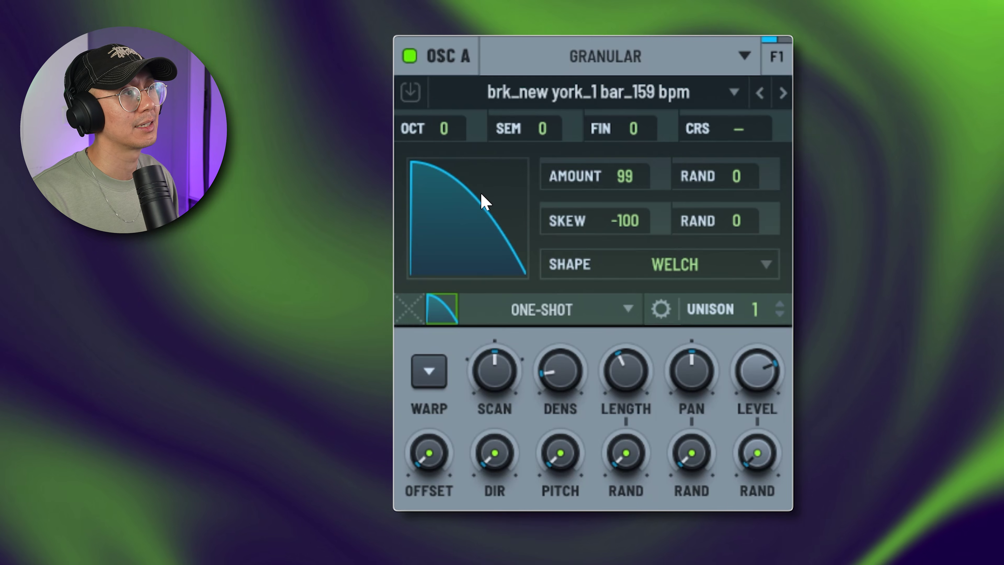
pyautogui.moveTo(601, 176); pyautogui.dragTo(602, 168)
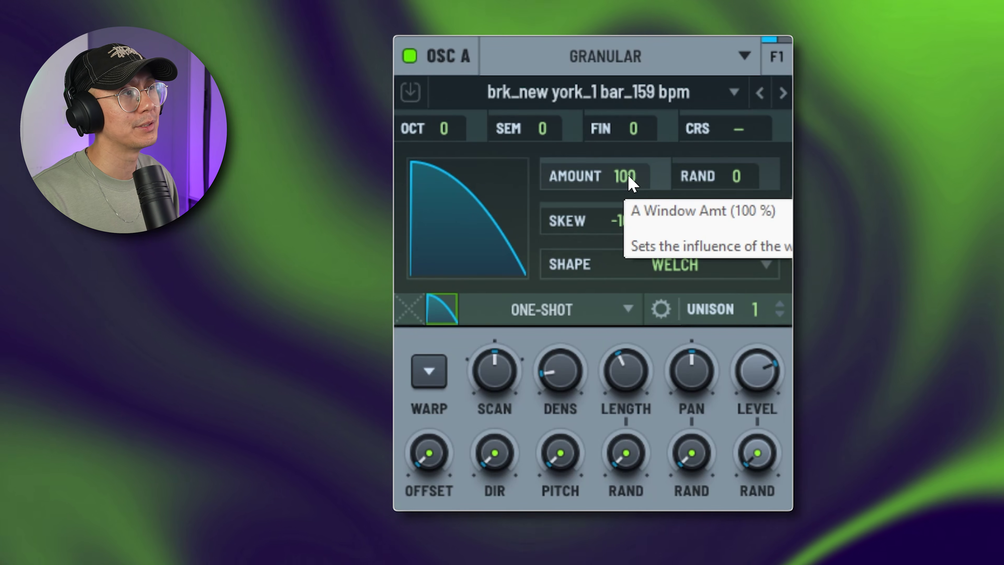
pyautogui.moveTo(632, 182); pyautogui.dragTo(631, 253)
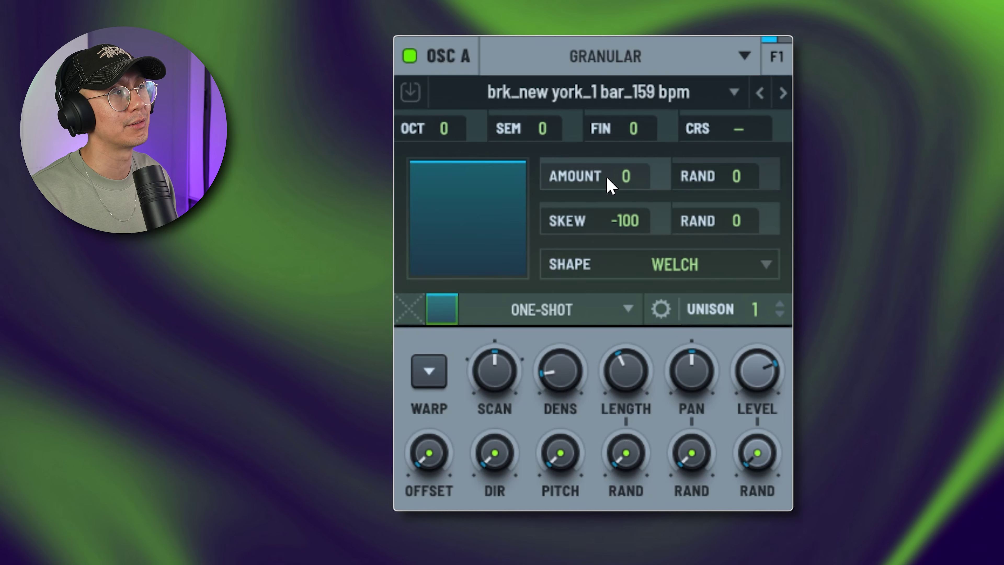
# Set the grain window's amount randomisation to 40, its skew randomisation to 41 and its amount to 100
pyautogui.moveTo(628, 180)
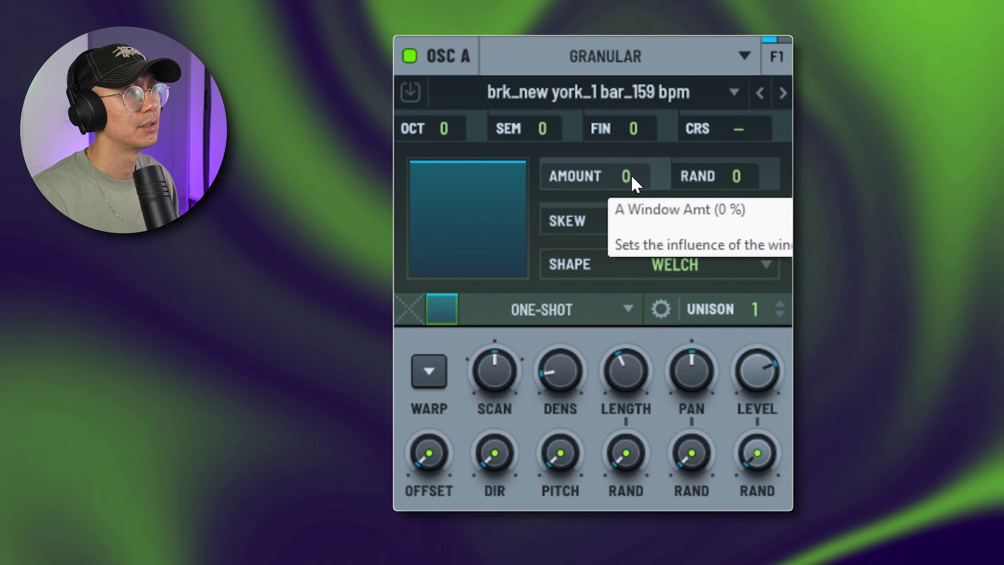
pyautogui.moveTo(736, 177); pyautogui.dragTo(737, 160)
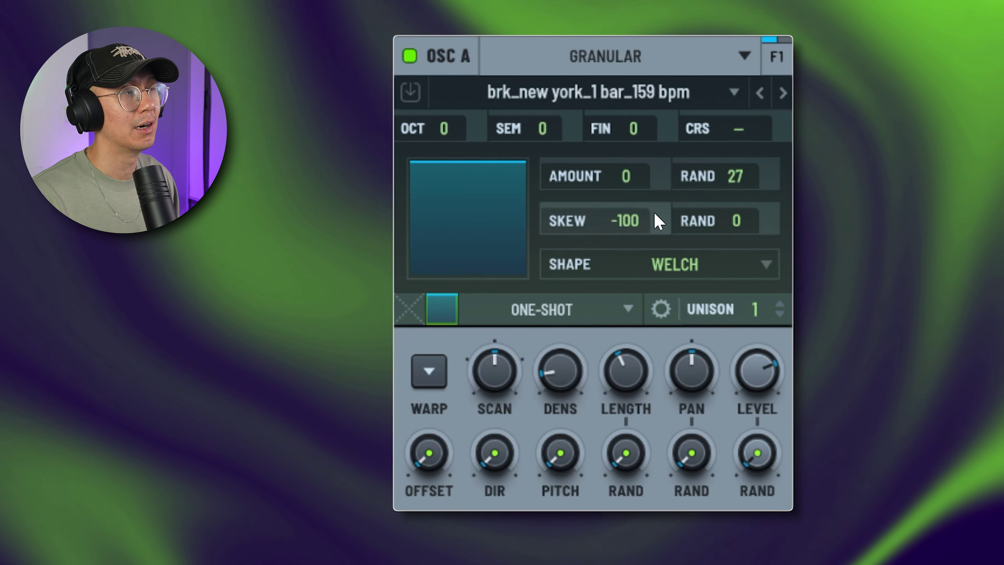
pyautogui.moveTo(735, 221); pyautogui.dragTo(739, 152)
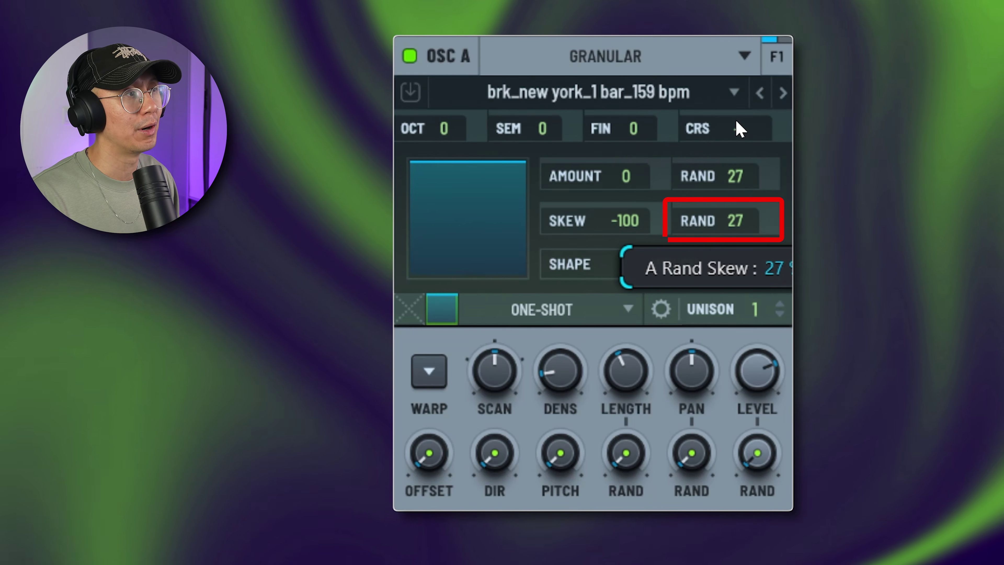
pyautogui.moveTo(736, 221); pyautogui.dragTo(734, 165)
pyautogui.moveTo(736, 177); pyautogui.dragTo(735, 129)
pyautogui.moveTo(628, 177); pyautogui.dragTo(645, 258)
pyautogui.moveTo(612, 175); pyautogui.dragTo(613, 119)
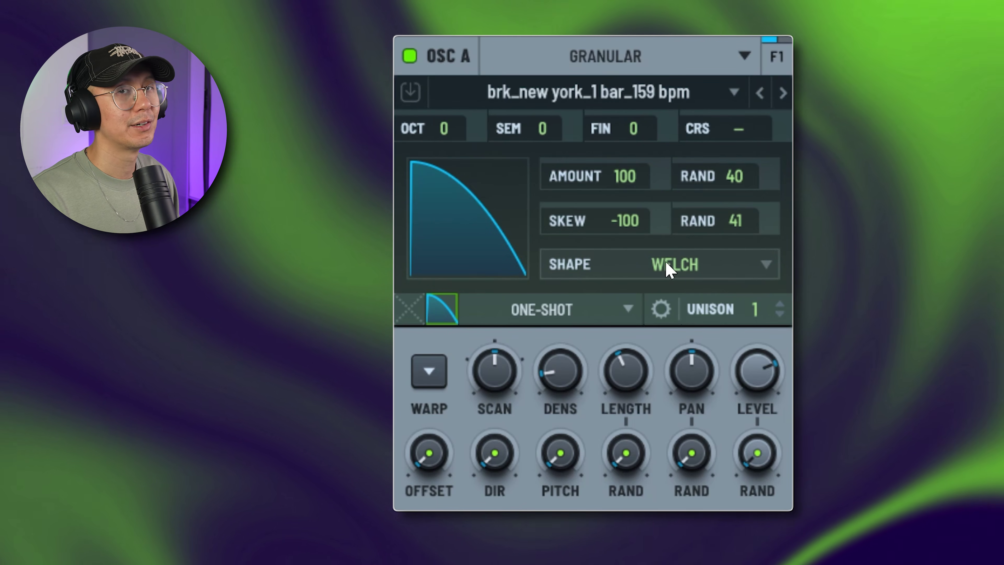
# Try the Trapezoid window shape, switch it to Tukey and set the skew to -81
pyautogui.click(666, 264)
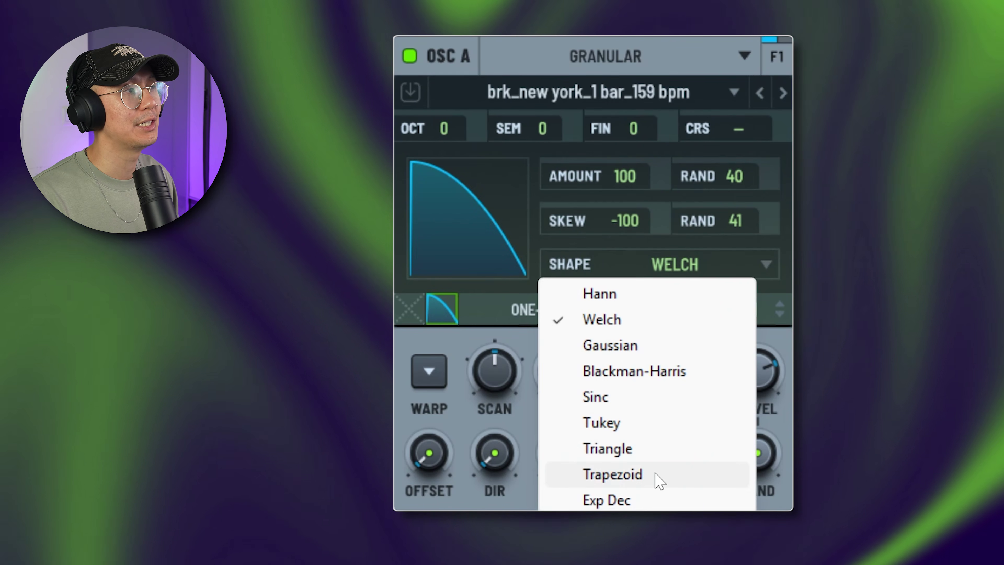
pyautogui.click(657, 474)
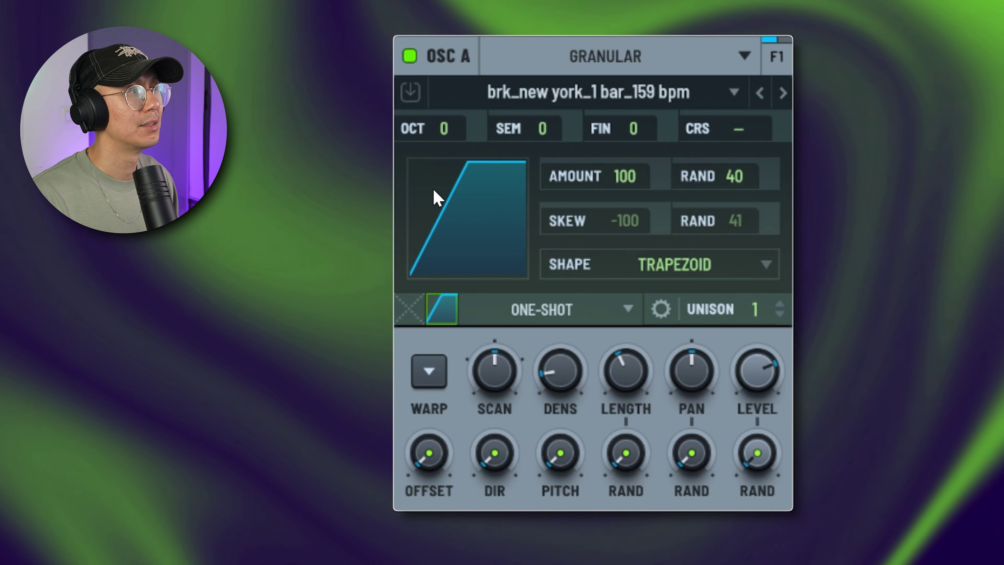
pyautogui.scroll(-1, 466, 232)
pyautogui.moveTo(465, 208); pyautogui.dragTo(417, 226)
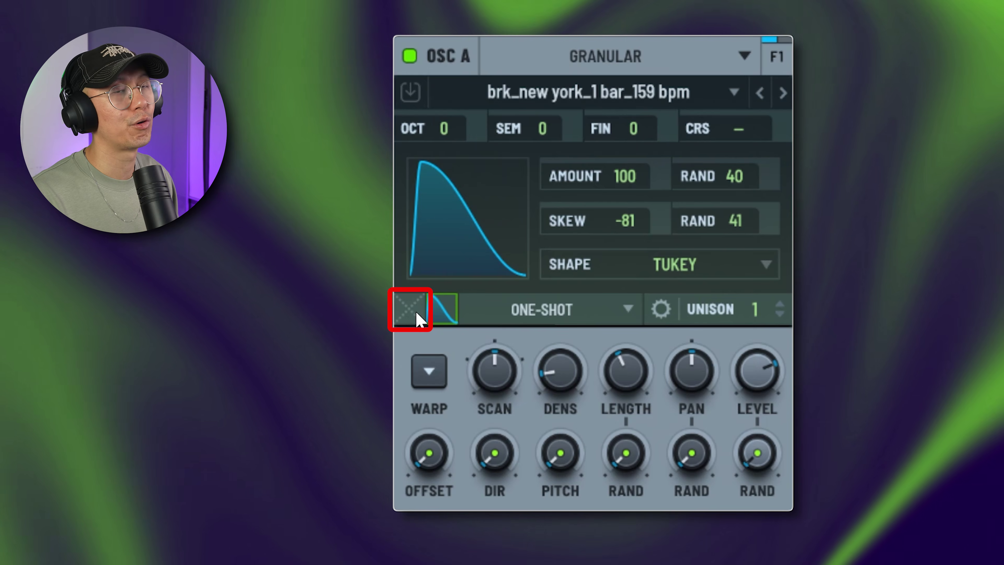
# Raise and lower oscillator A's X-Fade amount to try out different crossfades
pyautogui.moveTo(414, 317)
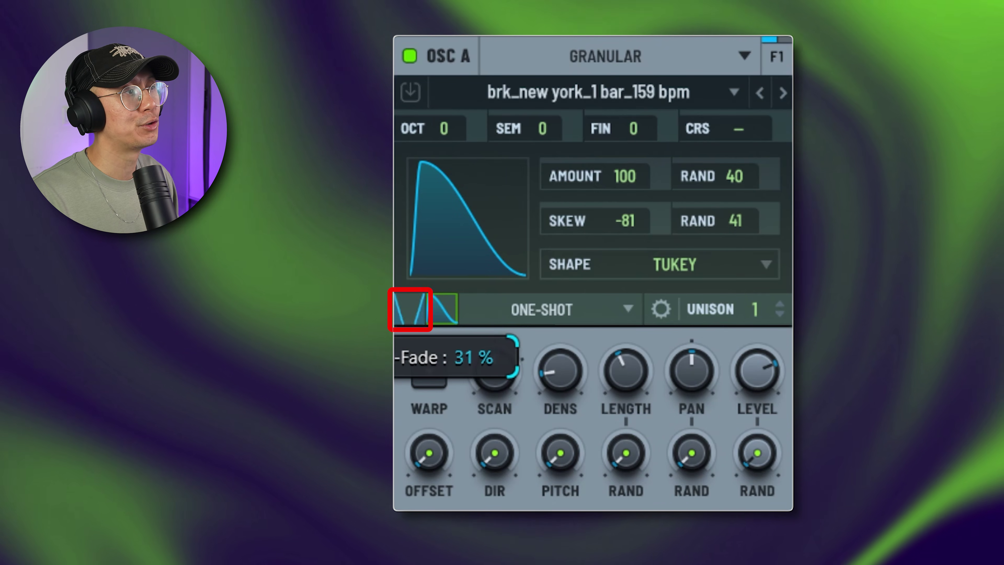
pyautogui.moveTo(411, 308)
pyautogui.mouseDown()
pyautogui.moveTo(411, 395)
pyautogui.moveTo(410, 102)
pyautogui.mouseUp()
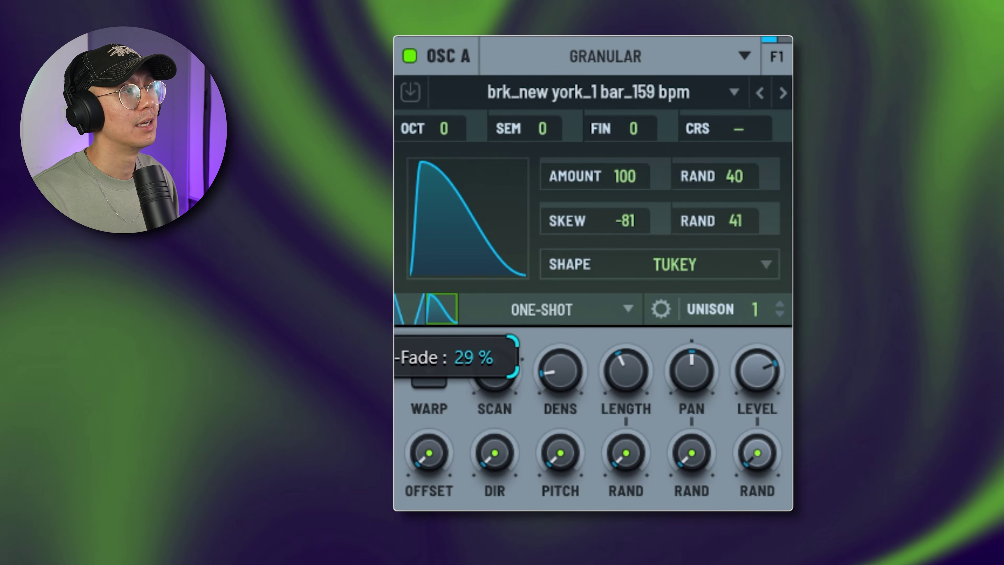
pyautogui.moveTo(411, 309); pyautogui.dragTo(411, 375)
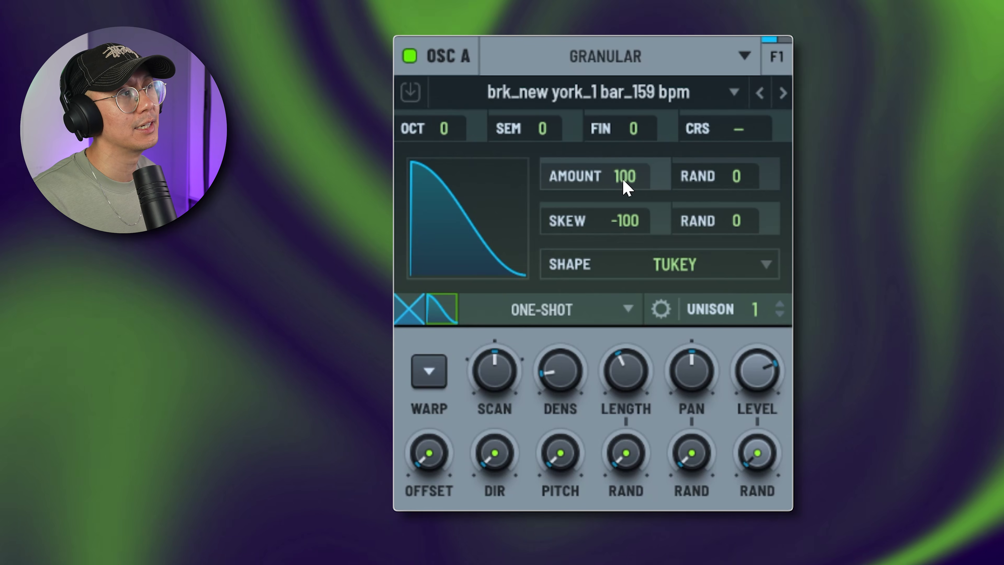
# Try different window amount and skew values, and skew randomisation up to 100
pyautogui.moveTo(623, 180); pyautogui.dragTo(661, 526)
pyautogui.moveTo(672, 395); pyautogui.dragTo(664, 197)
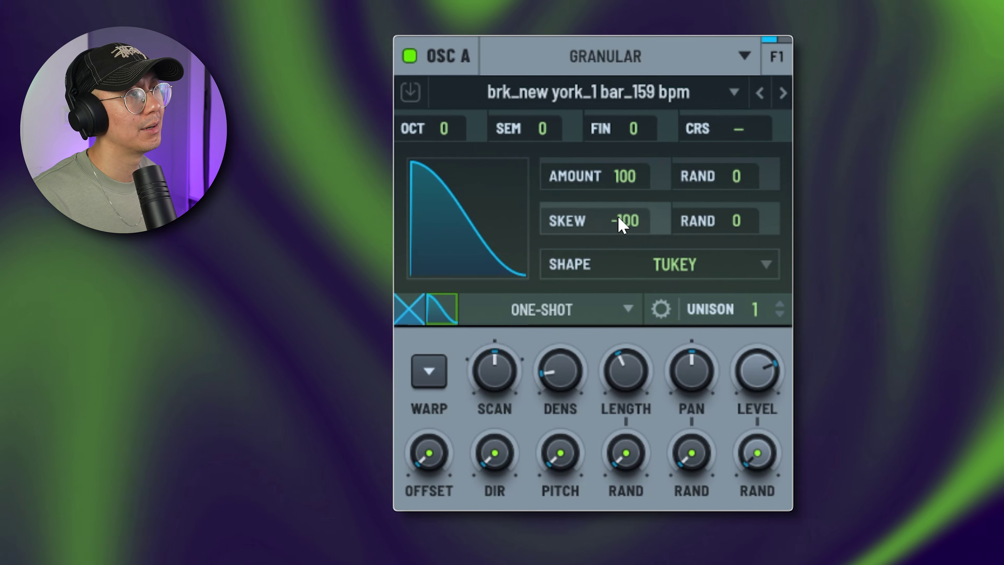
pyautogui.moveTo(627, 223); pyautogui.dragTo(638, 206)
pyautogui.moveTo(651, 55); pyautogui.dragTo(656, 302)
pyautogui.moveTo(745, 183)
pyautogui.mouseDown()
pyautogui.moveTo(731, 8)
pyautogui.moveTo(728, 244)
pyautogui.moveTo(748, 193)
pyautogui.mouseUp()
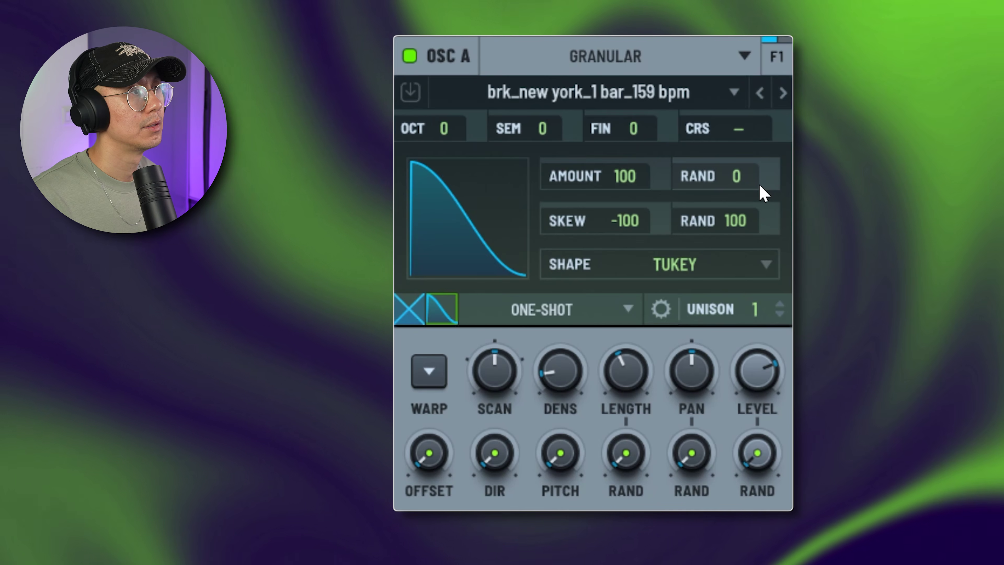
pyautogui.doubleClick(736, 221)
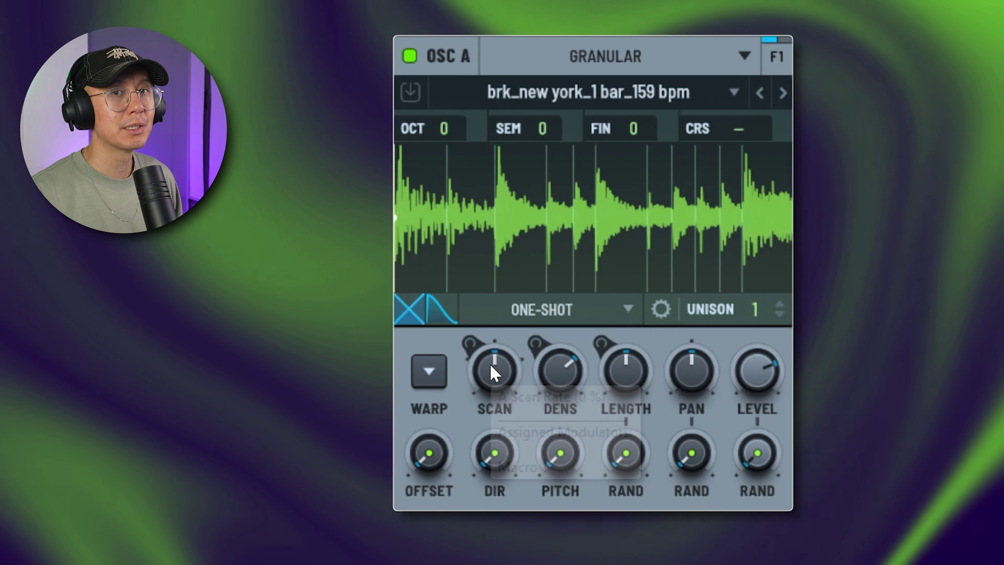
# Examine the Mod Source option for oscillator A's scan rate and the MIDI Learn option of the Scan Rate macro
pyautogui.moveTo(526, 386)
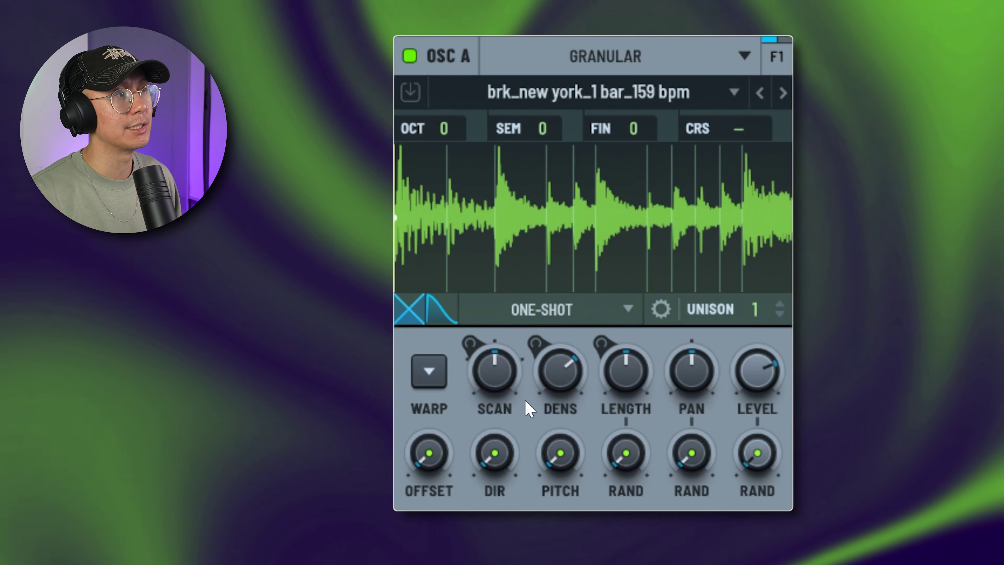
pyautogui.rightClick(494, 365)
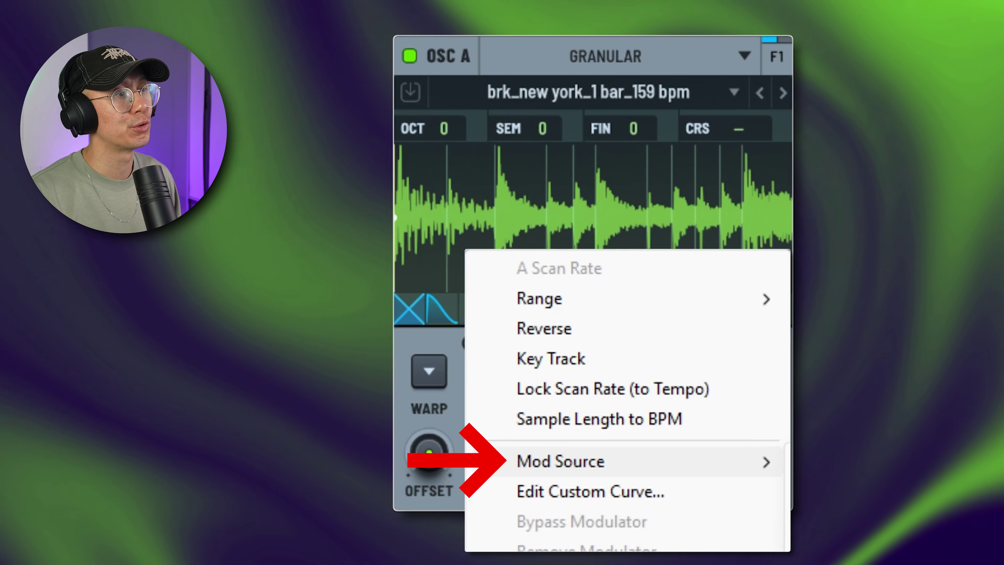
pyautogui.click(562, 461)
pyautogui.moveTo(968, 331)
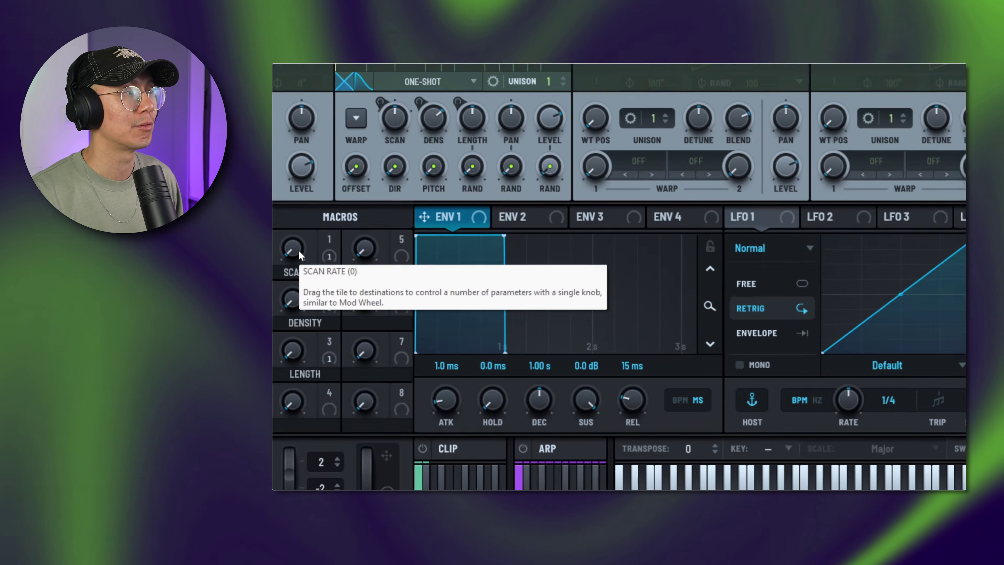
pyautogui.rightClick(293, 323)
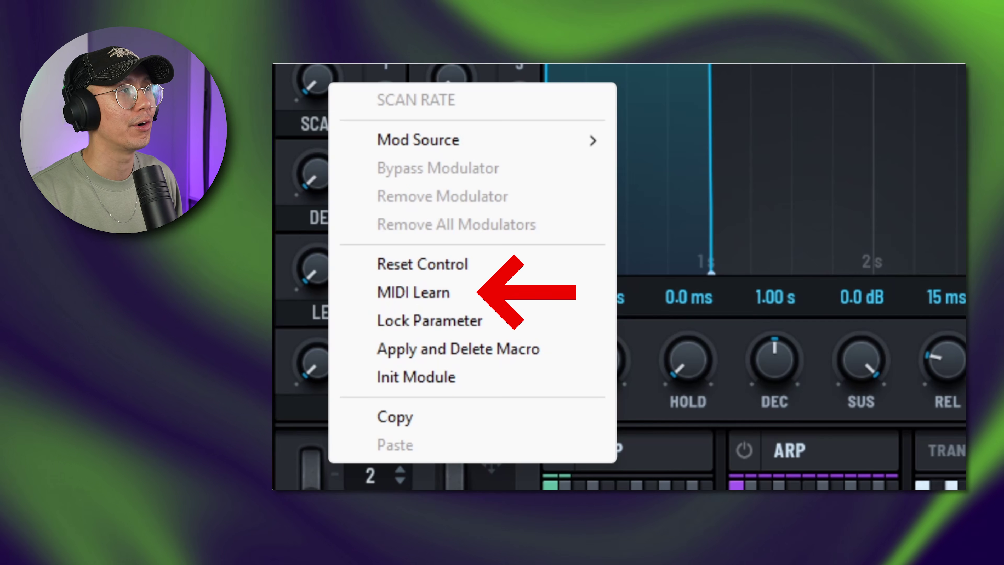
pyautogui.press('Escape')
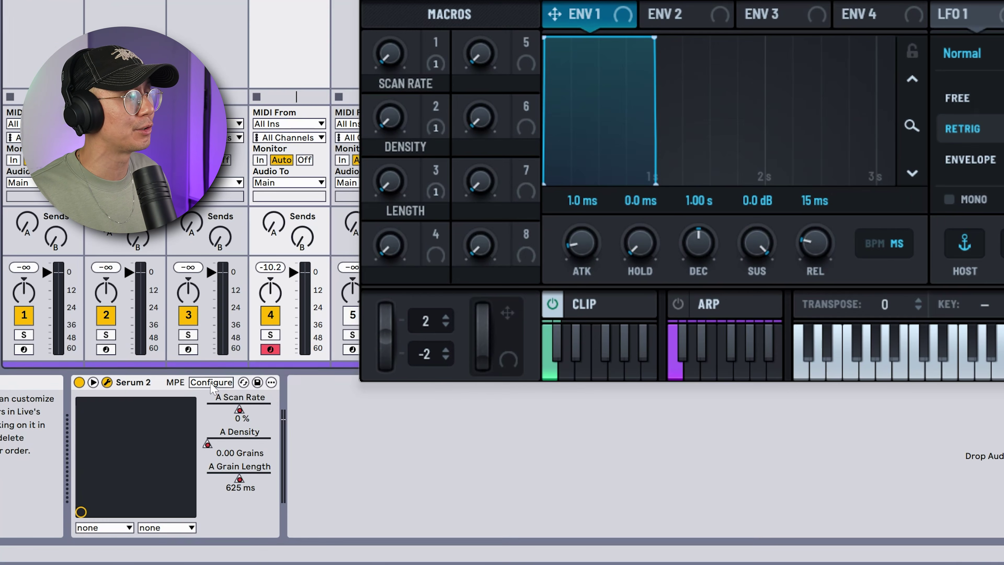
# In Ableton Live, open the A Scan Rate parameter's options in the Serum 2 device and display the automation lanes of the clips in bars 17 to 25
pyautogui.click(187, 465)
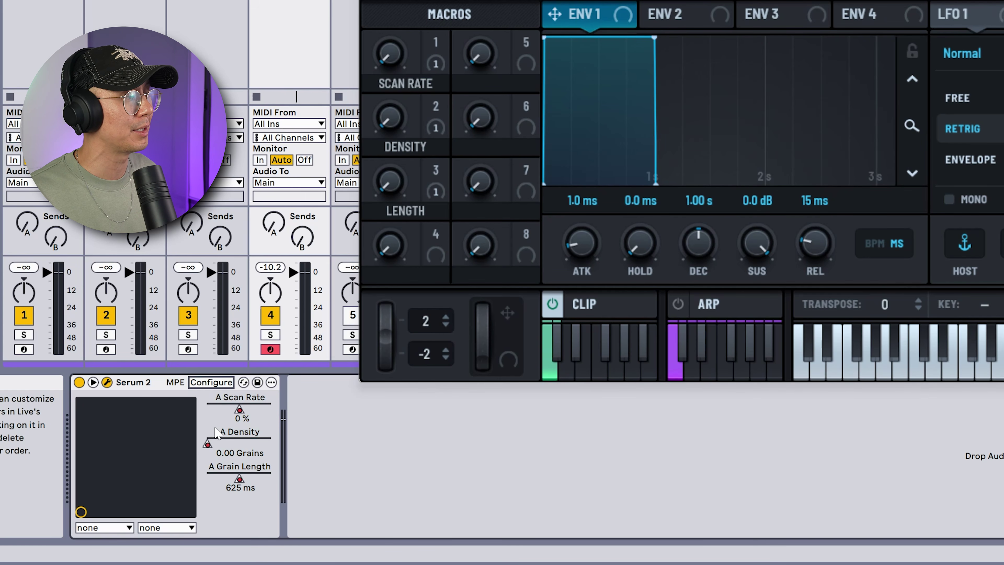
pyautogui.rightClick(241, 418)
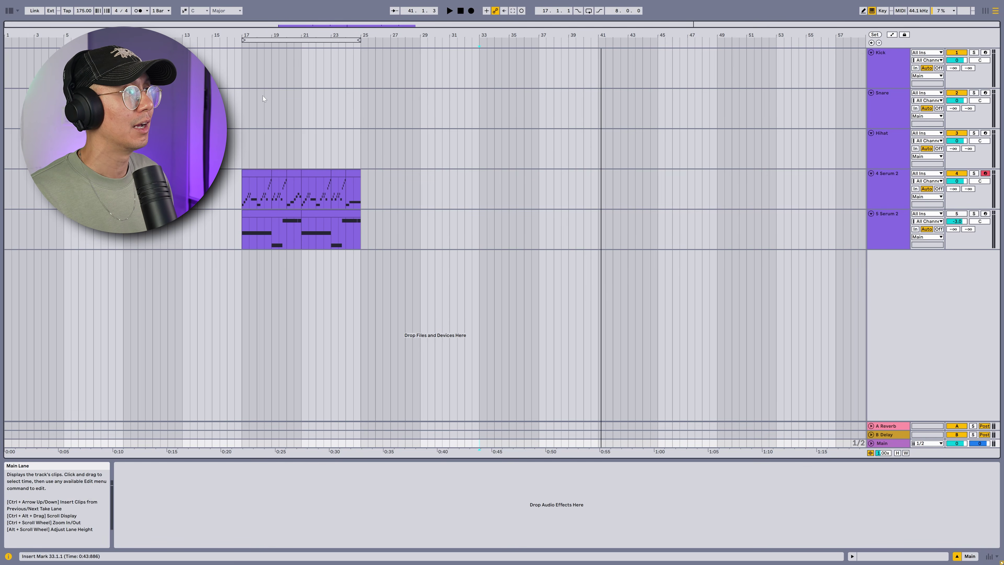
pyautogui.moveTo(258, 27); pyautogui.dragTo(771, 67)
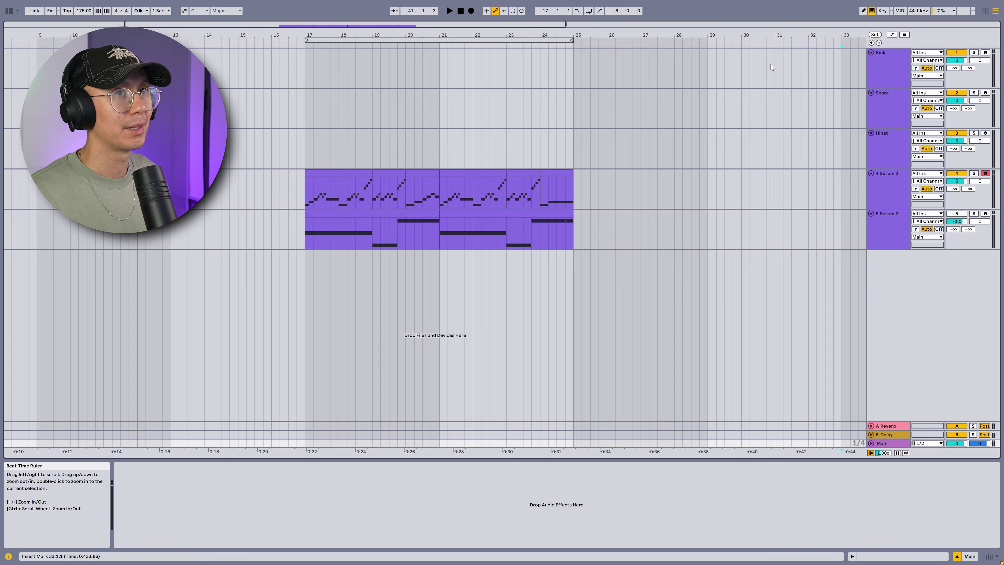
pyautogui.click(893, 35)
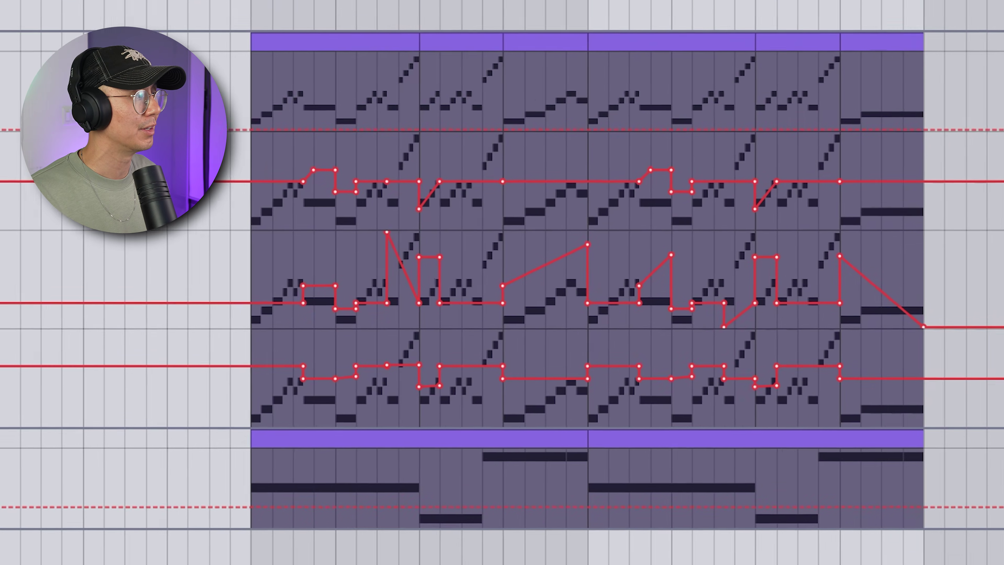